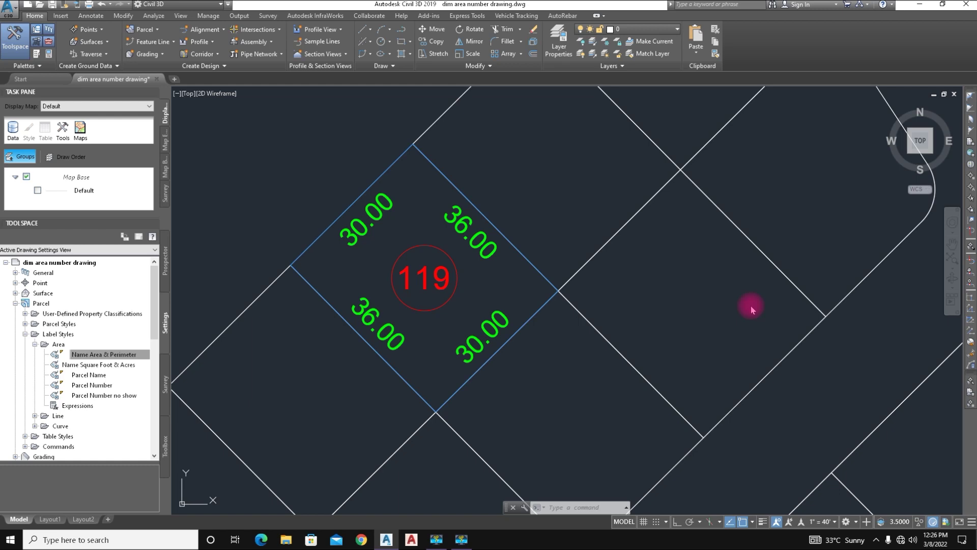
- Switch Toolspace to Prospector and pan lot 119 into view
left_click(165, 260)
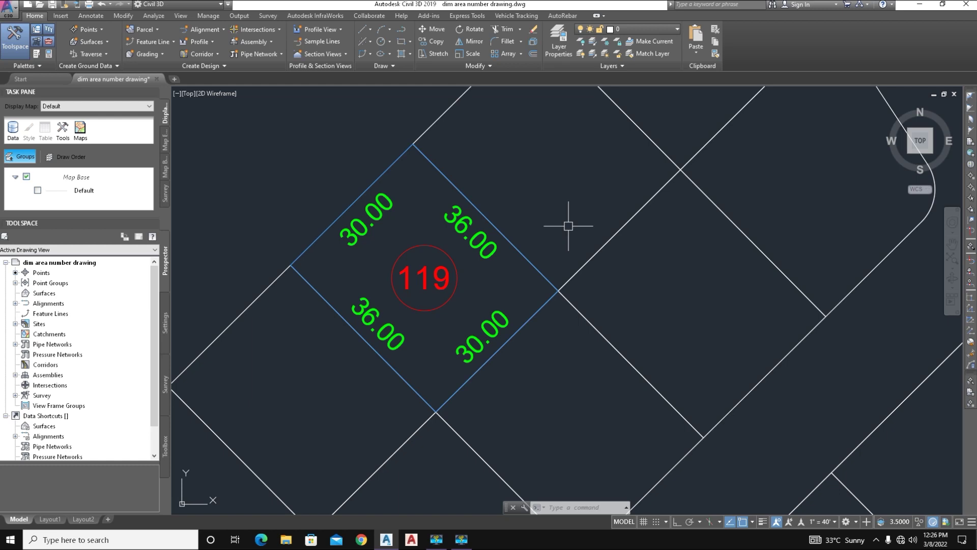
middle_click_drag(353, 270, 382, 309)
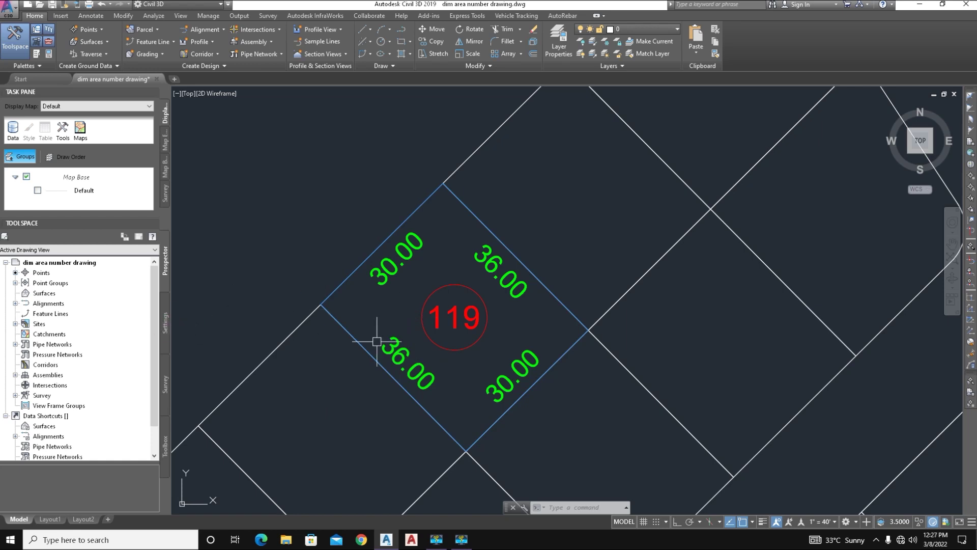
- Erase lot 119's area label and segment length labels, including the 30.00 label
left_click(499, 367)
left_click(393, 278)
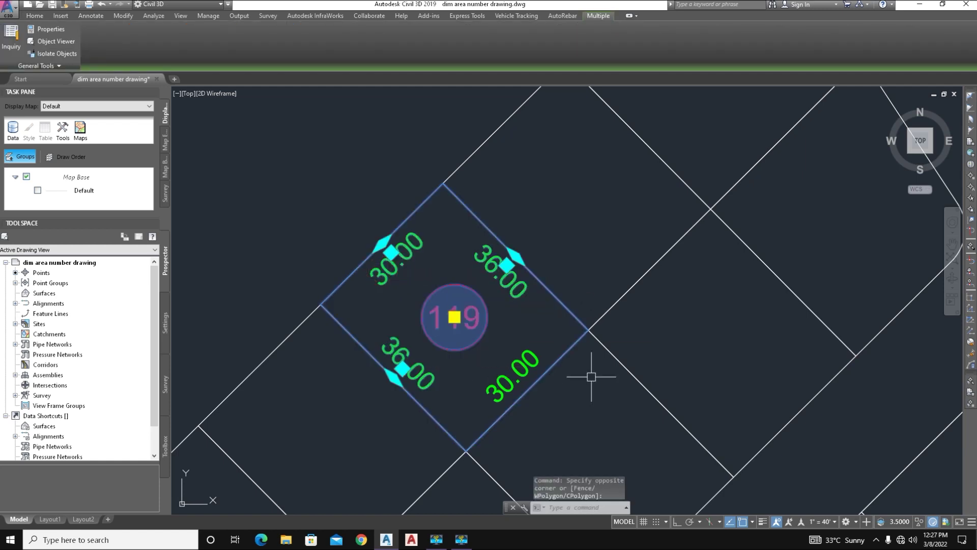
key("Delete")
left_click(492, 391)
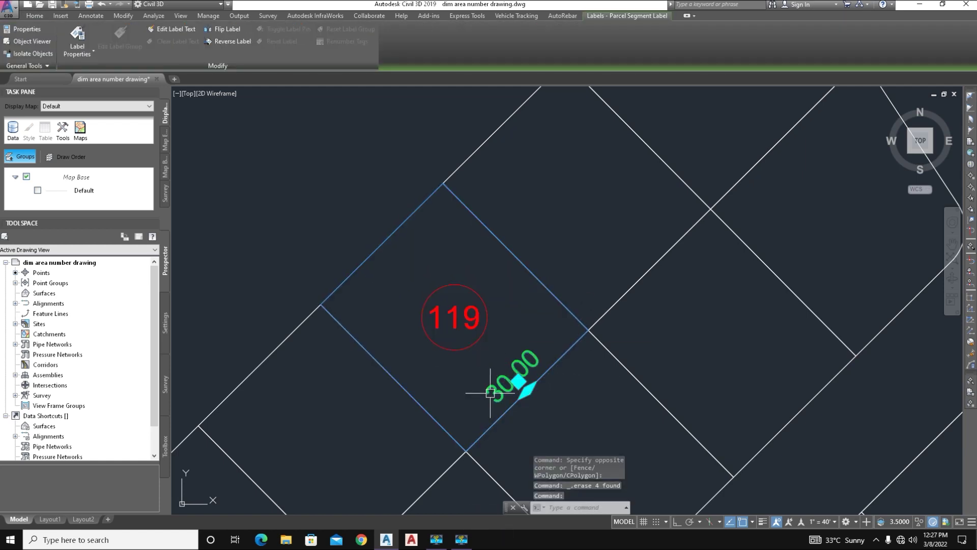
key("Delete")
- Erase the remaining objects around 119 and the parcel itself, then pan to more lot lines
left_click(481, 393)
left_click(414, 330)
key("Delete")
left_click(407, 393)
key("Delete")
middle_click_drag(465, 313, 560, 286)
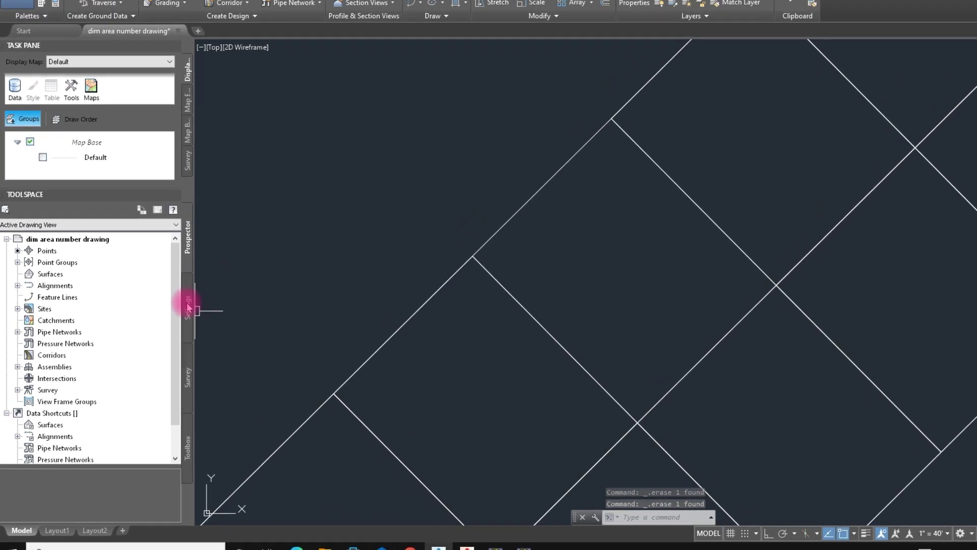
- In the Settings tab, list the Parcel > Label Styles > Area styles
left_click(166, 324)
left_click(68, 264)
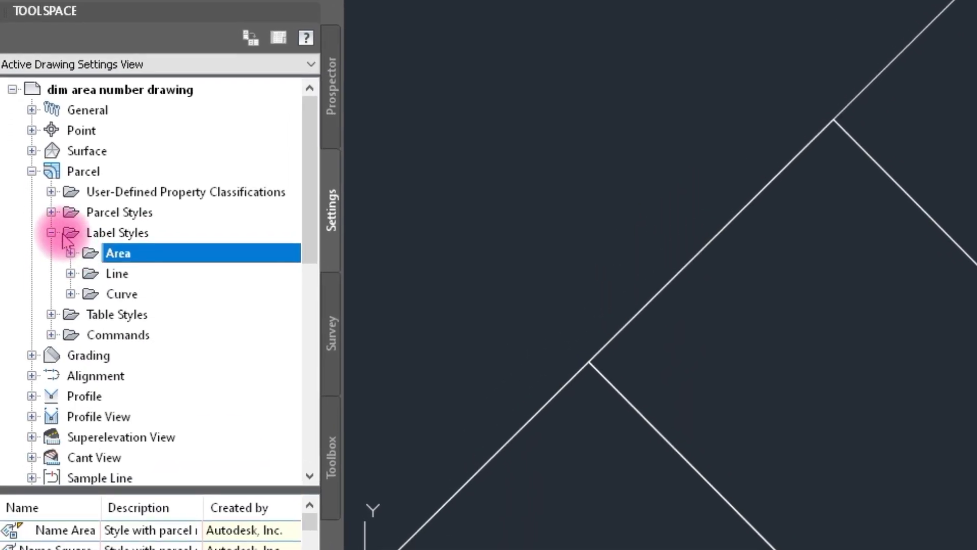
left_click(30, 187)
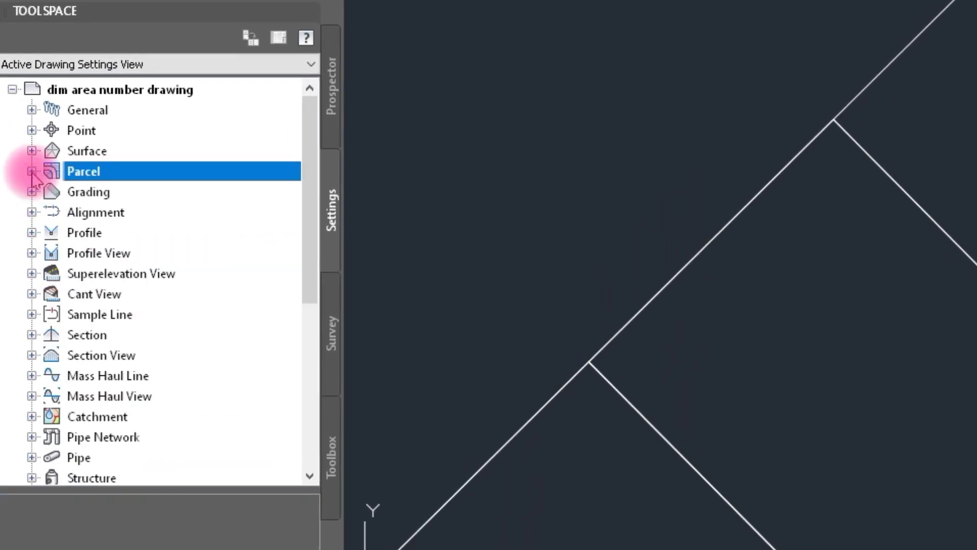
left_click(31, 171)
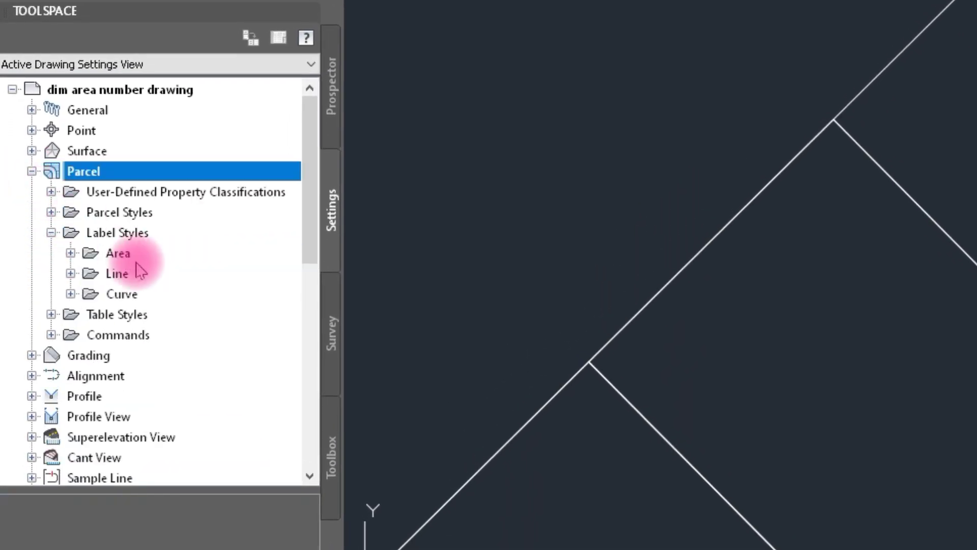
left_click(71, 253)
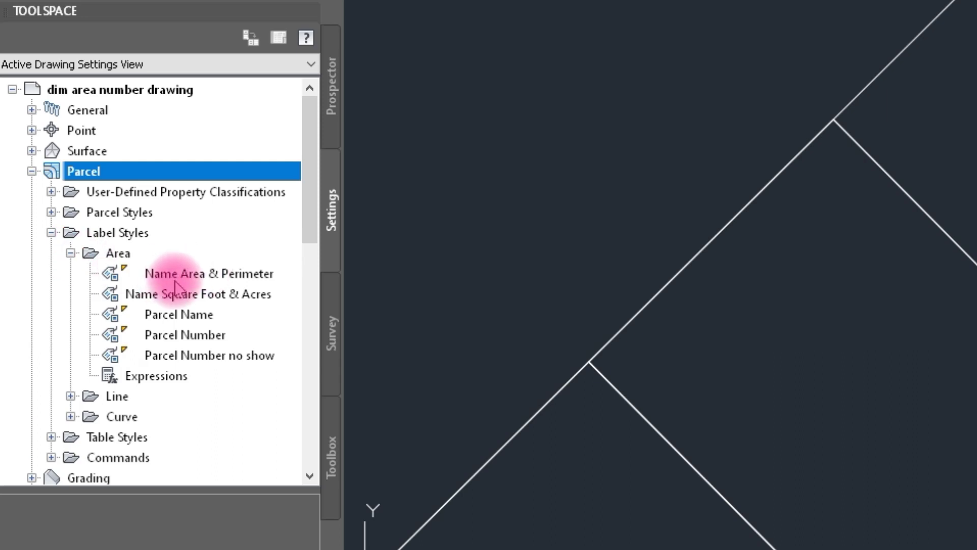
- Copy the Name Area & Perimeter style and rename the copy Area & Perimeter 1
left_click(212, 276)
right_click(211, 278)
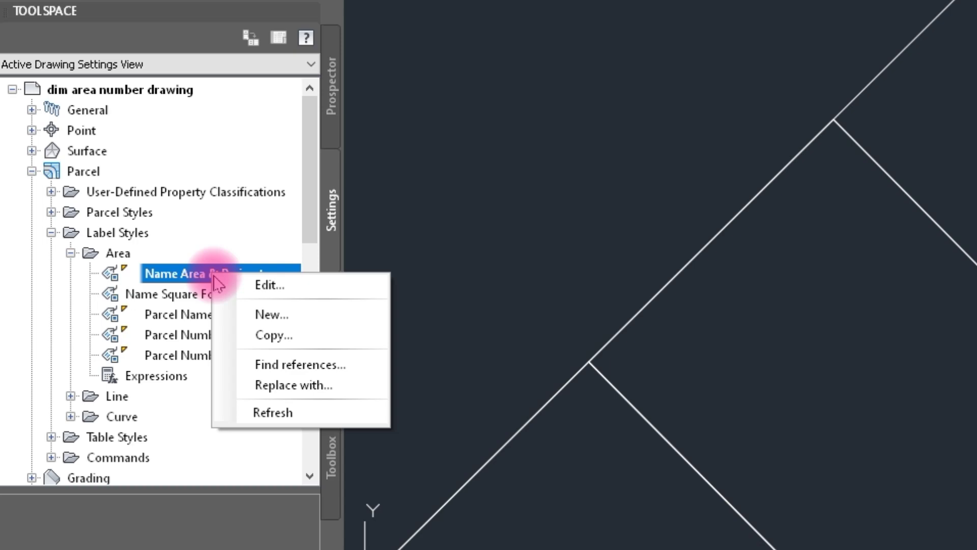
left_click(265, 336)
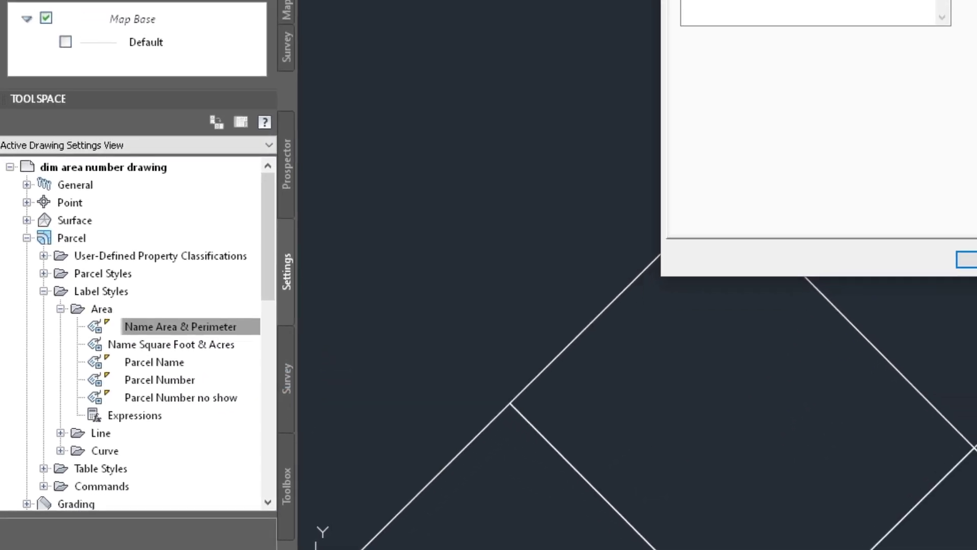
double_click(559, 156)
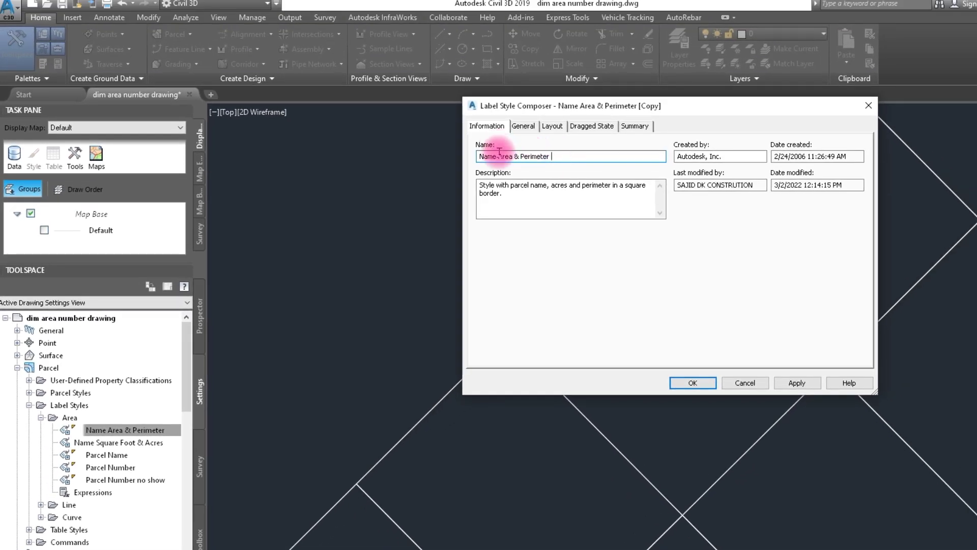
key("Delete")
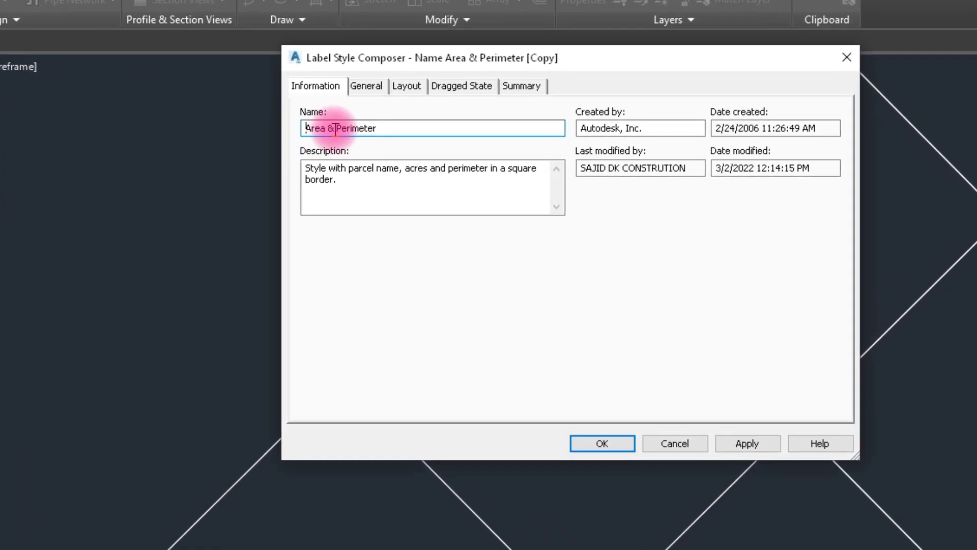
left_click(321, 117)
type("1")
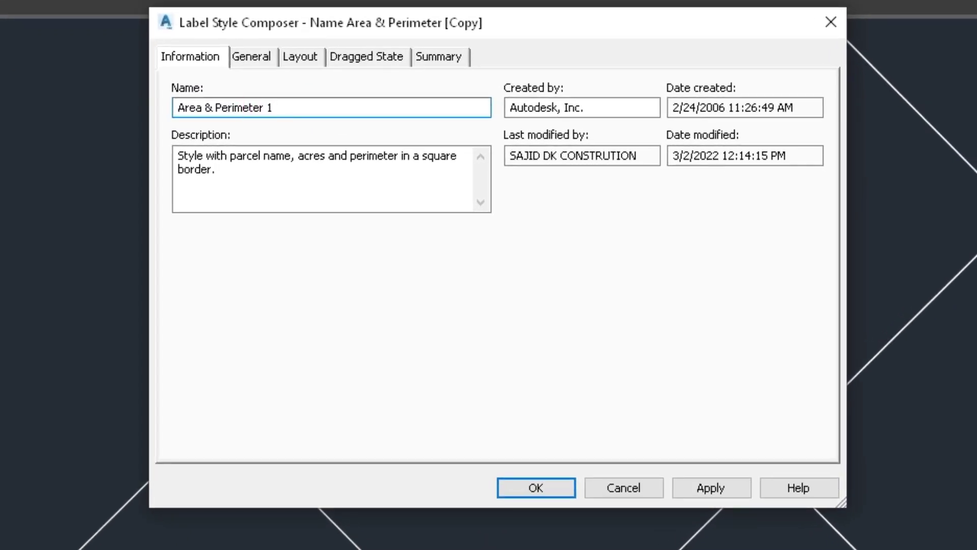
- Show the new style's Layout tab and inspect the Area text Contents property
left_click(243, 59)
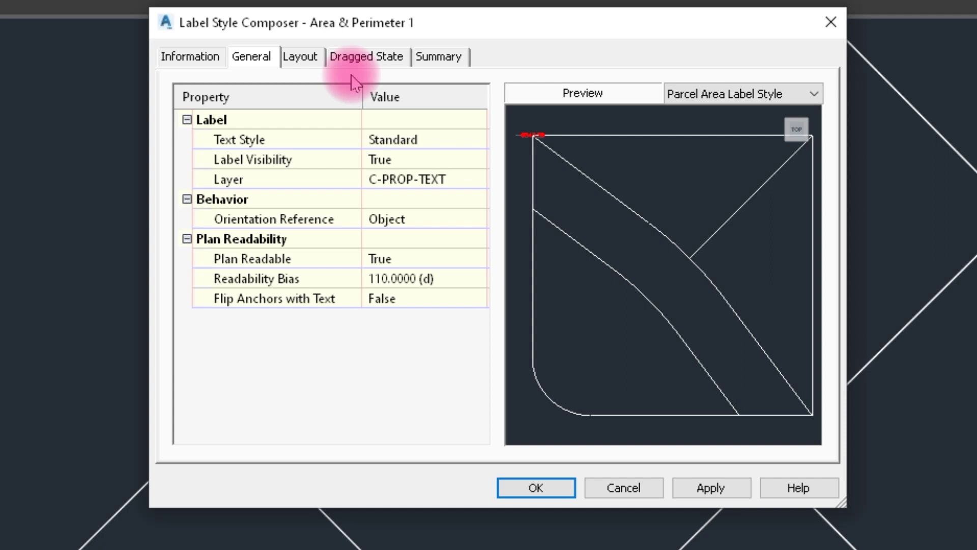
left_click(309, 62)
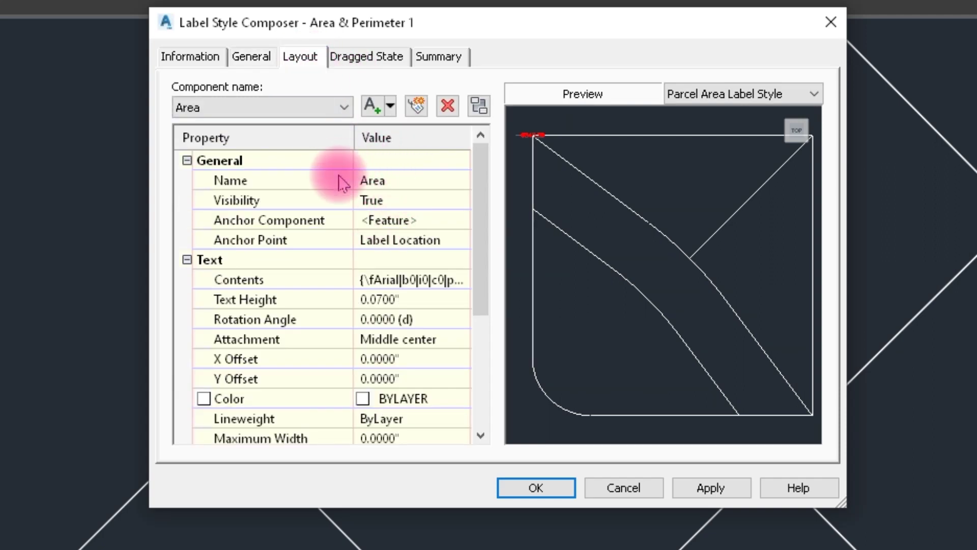
scroll(479, 190, "down", 2)
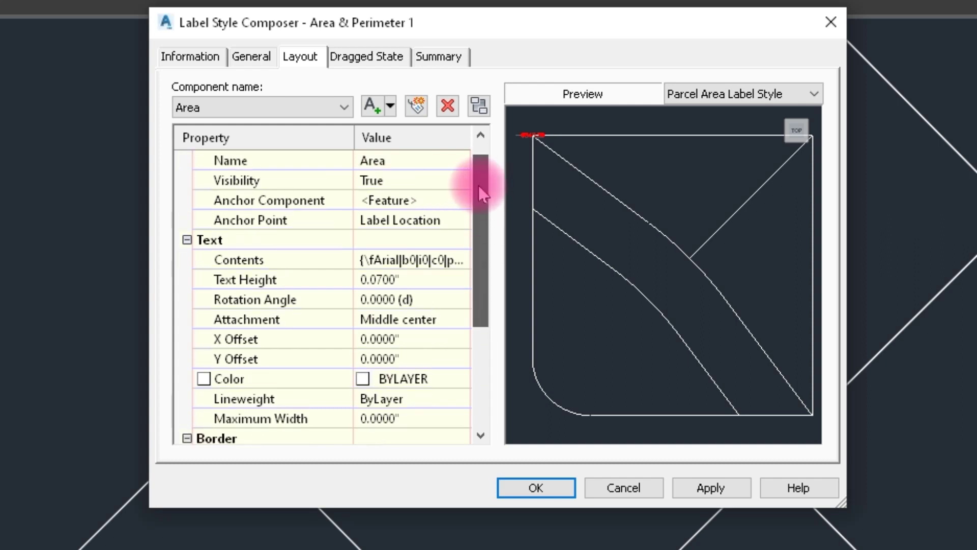
scroll(479, 186, "up", 2)
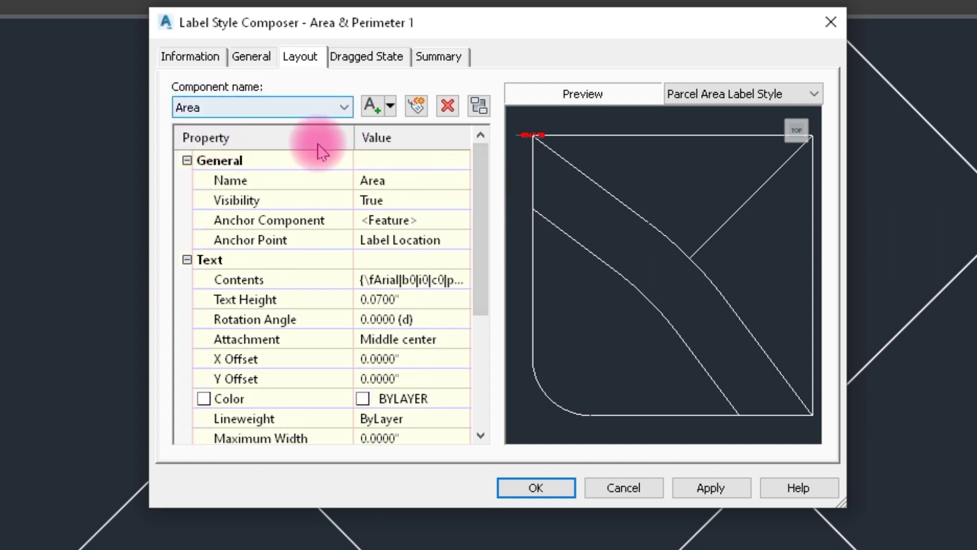
left_click(450, 280)
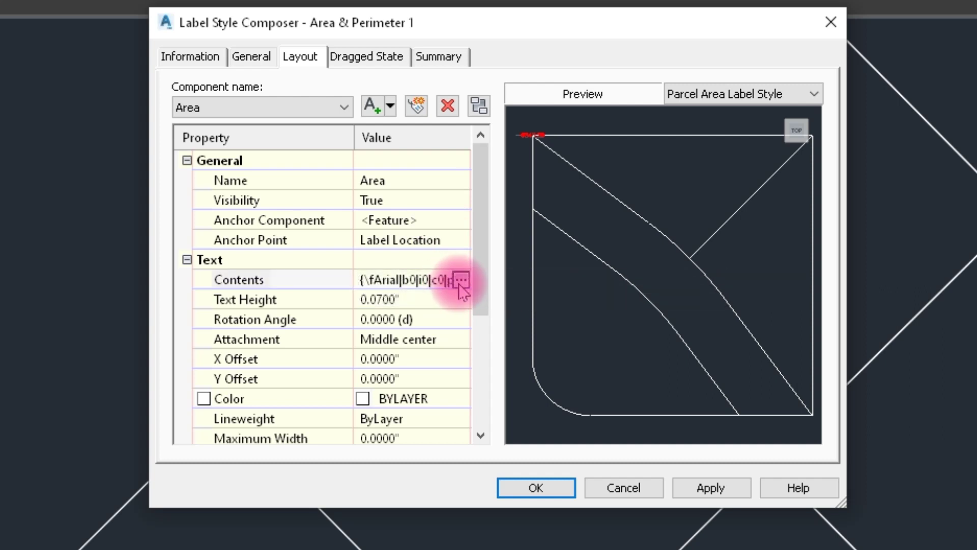
left_click_drag(484, 304, 491, 422)
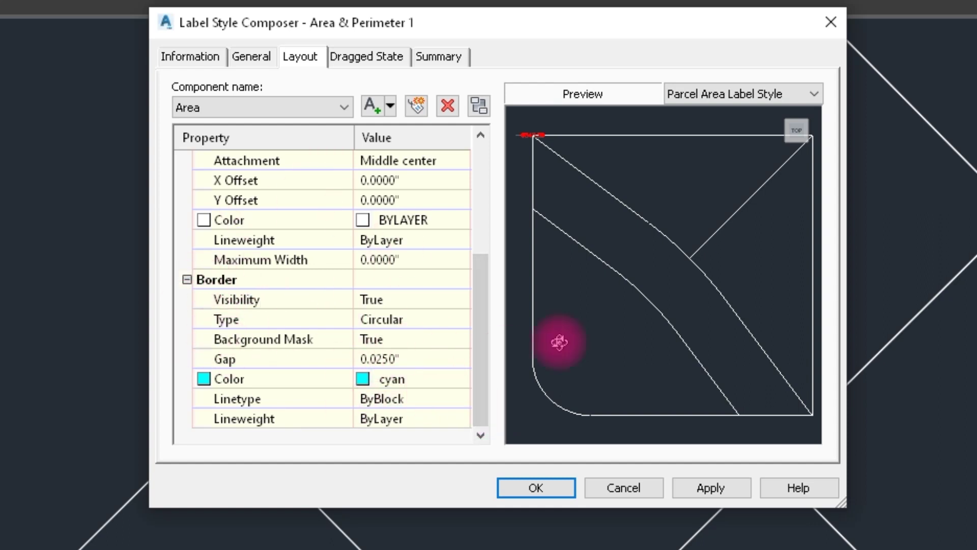
- Scroll to the Border properties and centre the 1653.55 area label in the preview
left_click(563, 152)
scroll(621, 218, "down", 2)
scroll(628, 239, "up", 5)
middle_click_drag(573, 212, 692, 326)
scroll(643, 283, "up", 3)
scroll(703, 305, "down", 1)
scroll(620, 218, "up", 1)
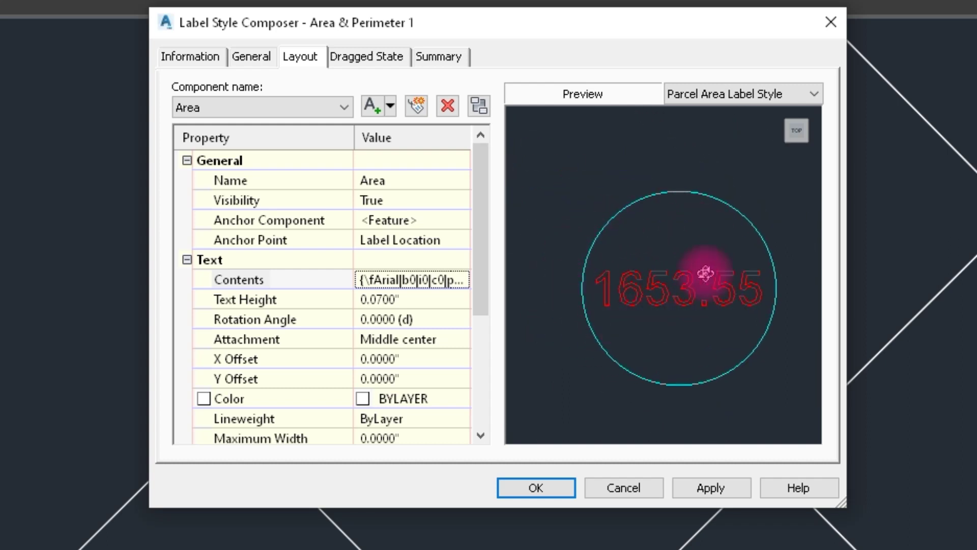
left_click_drag(487, 220, 489, 364)
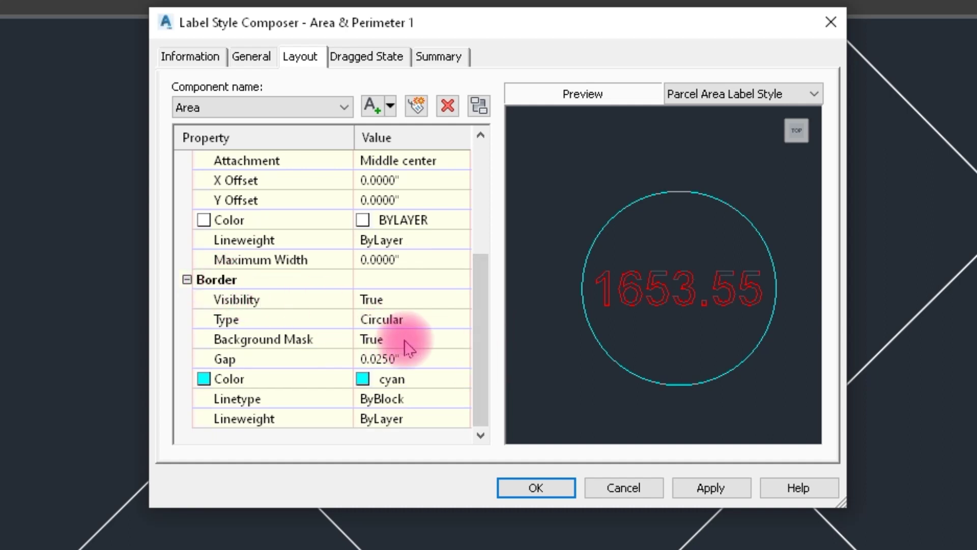
- Try the border Type options Circular, Rectangular and Rounded Rectangular
left_click(414, 319)
left_click(414, 321)
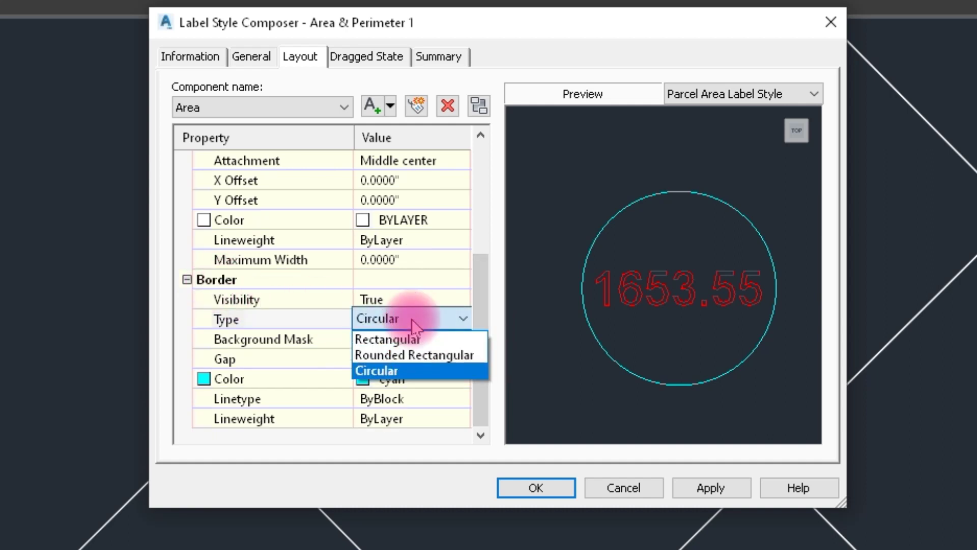
left_click(402, 371)
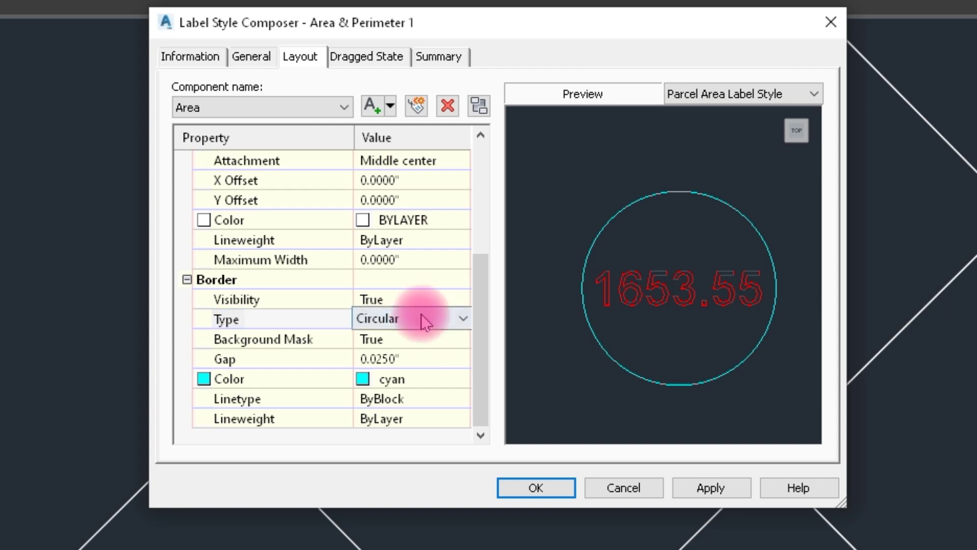
left_click(425, 319)
left_click(404, 338)
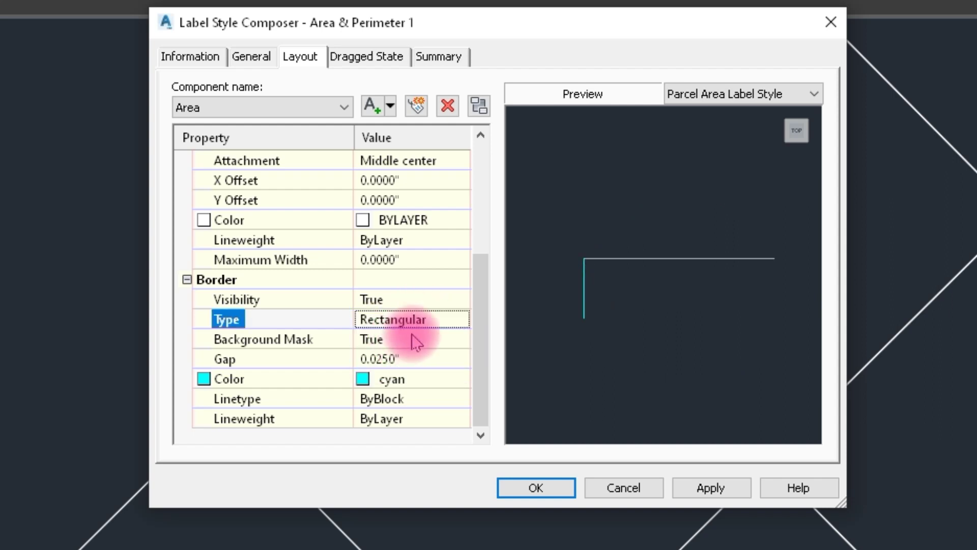
left_click(423, 318)
left_click(421, 318)
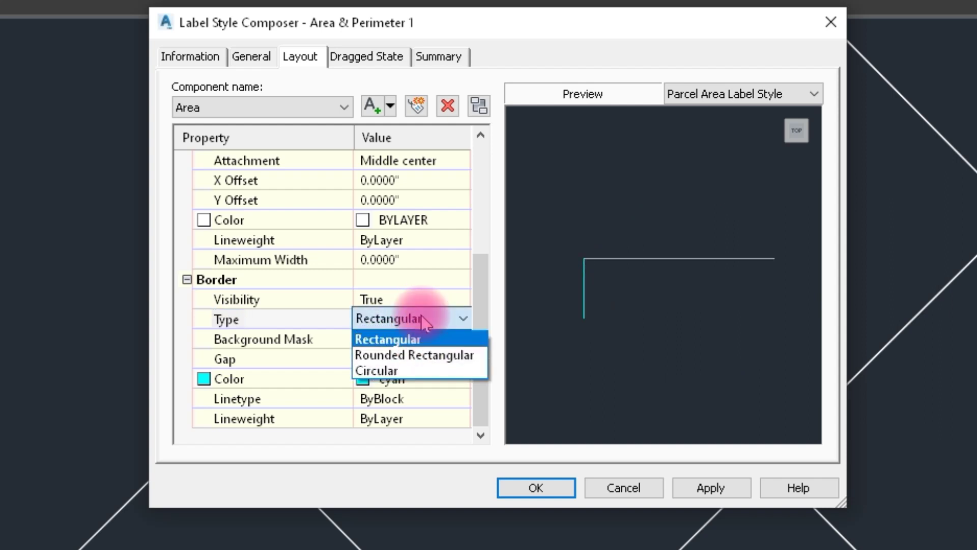
left_click(419, 355)
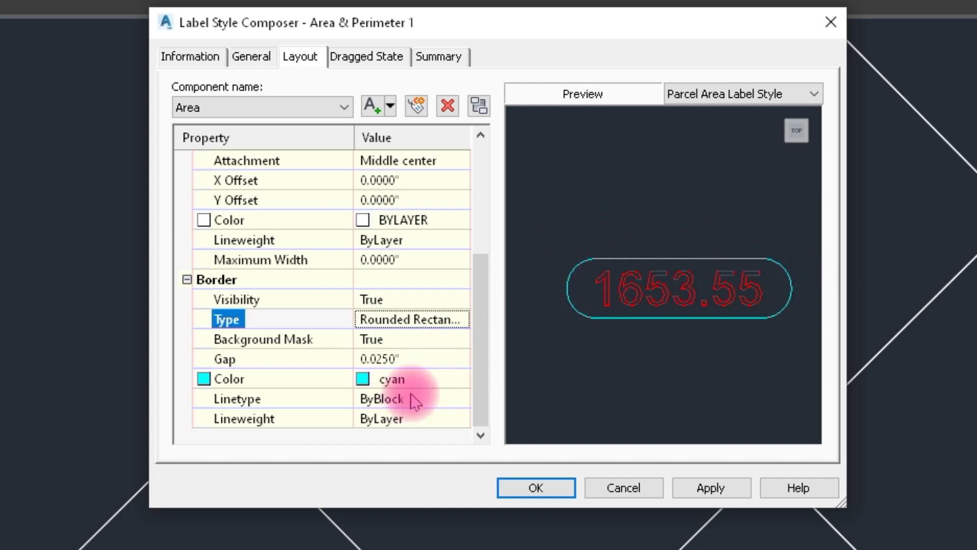
- Set the Area label's border Type to Circular
left_click(462, 325)
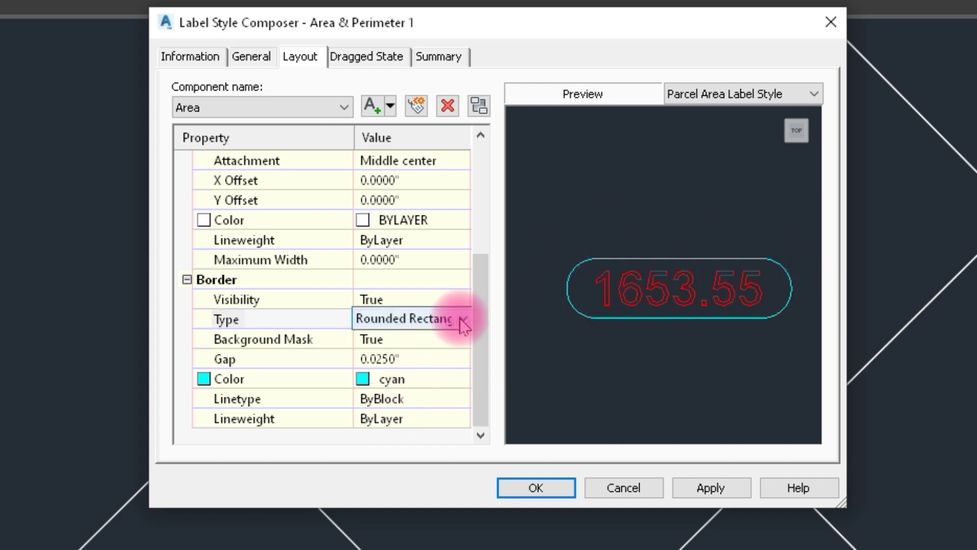
left_click(463, 319)
left_click(377, 372)
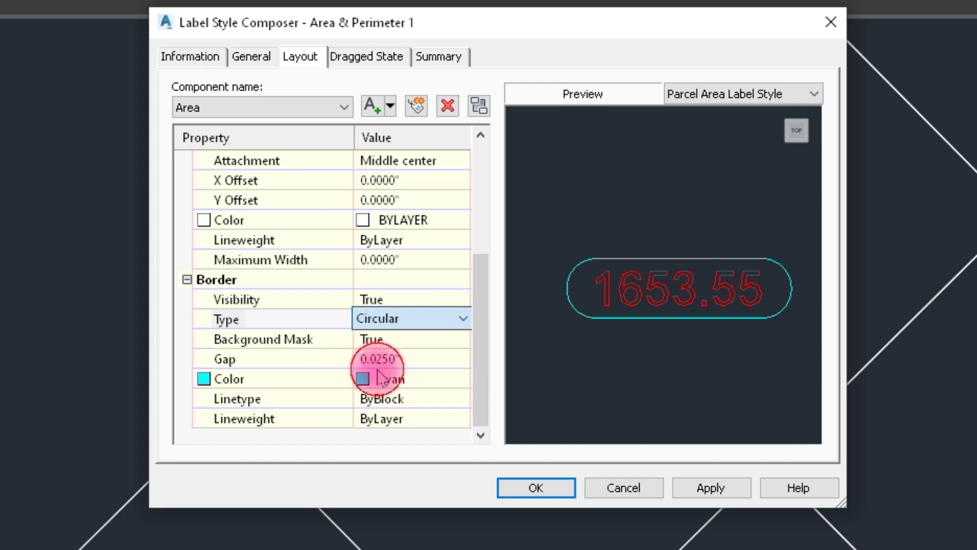
left_click_drag(474, 286, 402, 260)
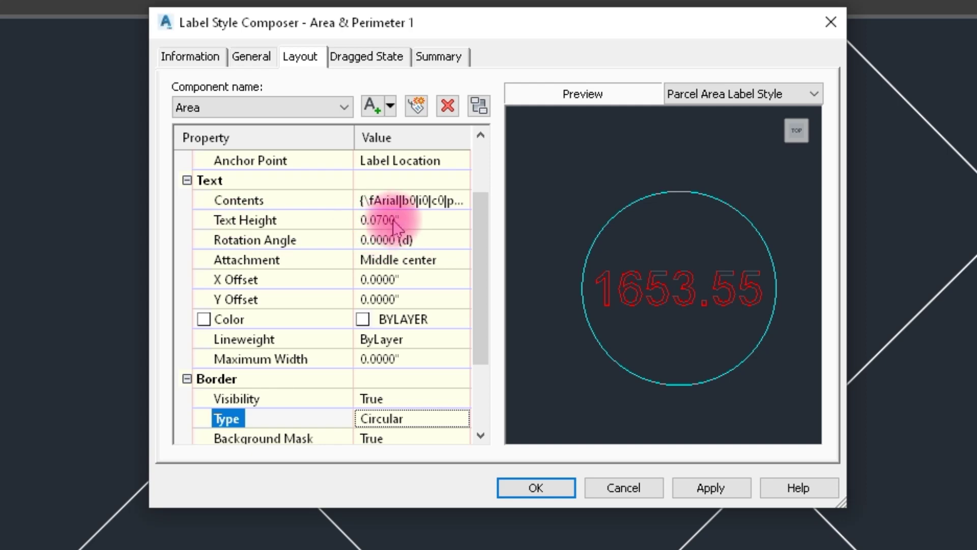
left_click_drag(480, 266, 475, 209)
left_click(430, 279)
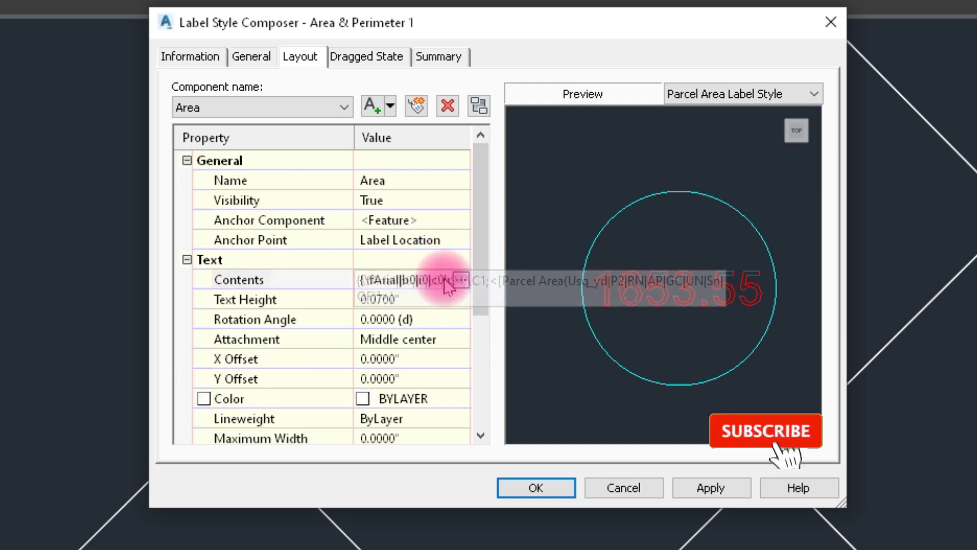
- In the Text Component Editor, keep Parcel Area in square yards
left_click(459, 279)
left_click_drag(804, 164, 462, 164)
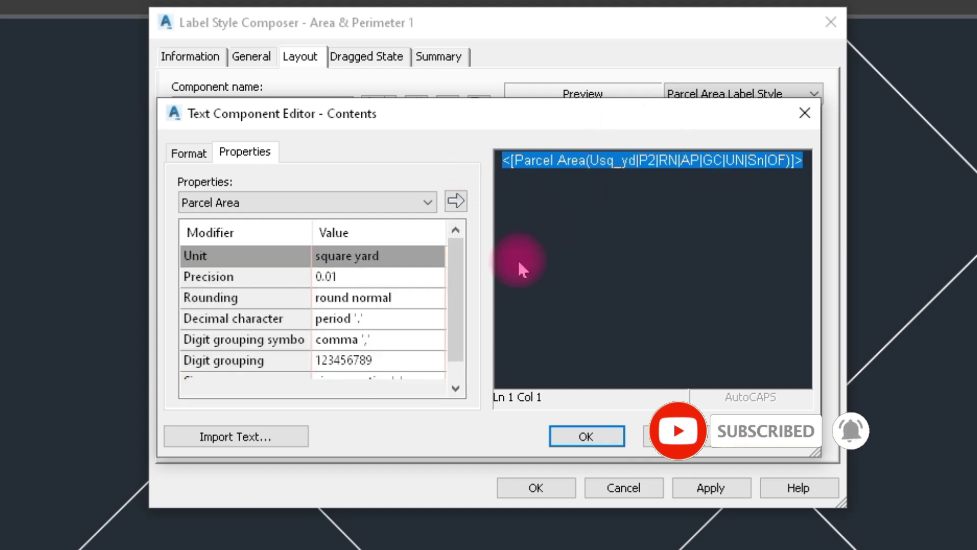
left_click(359, 275)
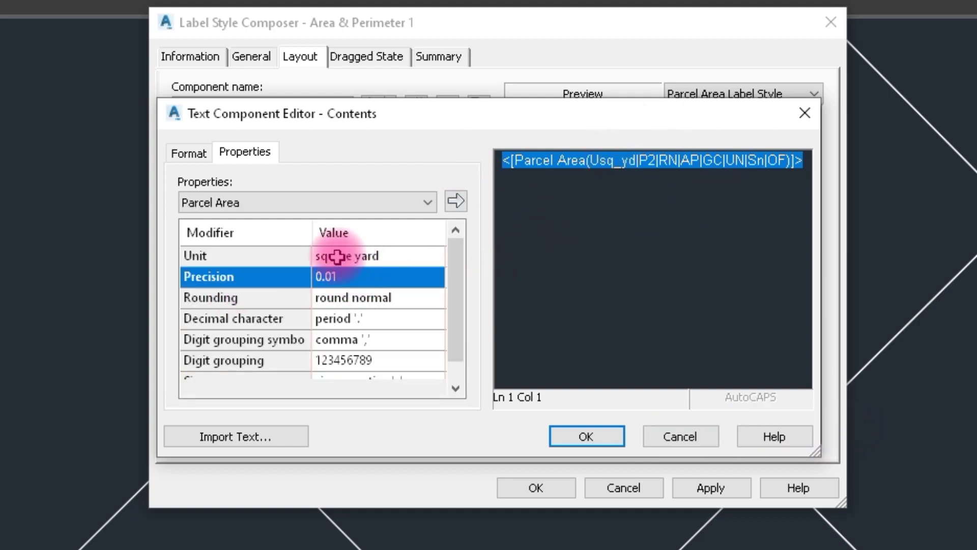
left_click(402, 264)
left_click(403, 264)
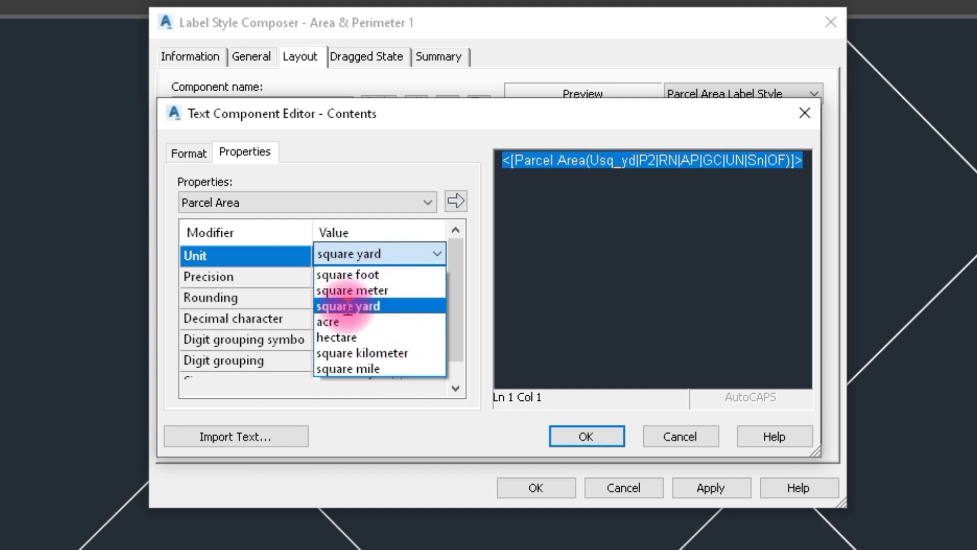
left_click(381, 308)
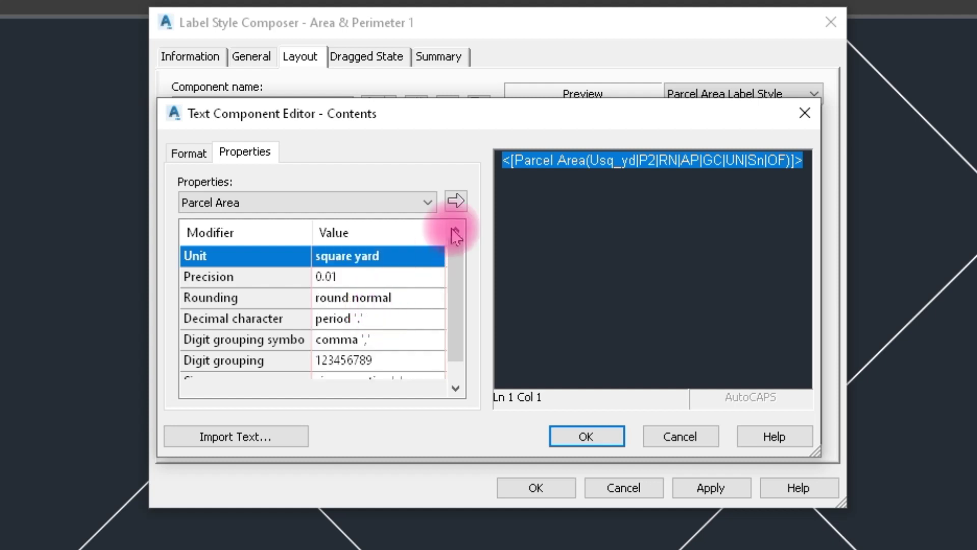
left_click(297, 200)
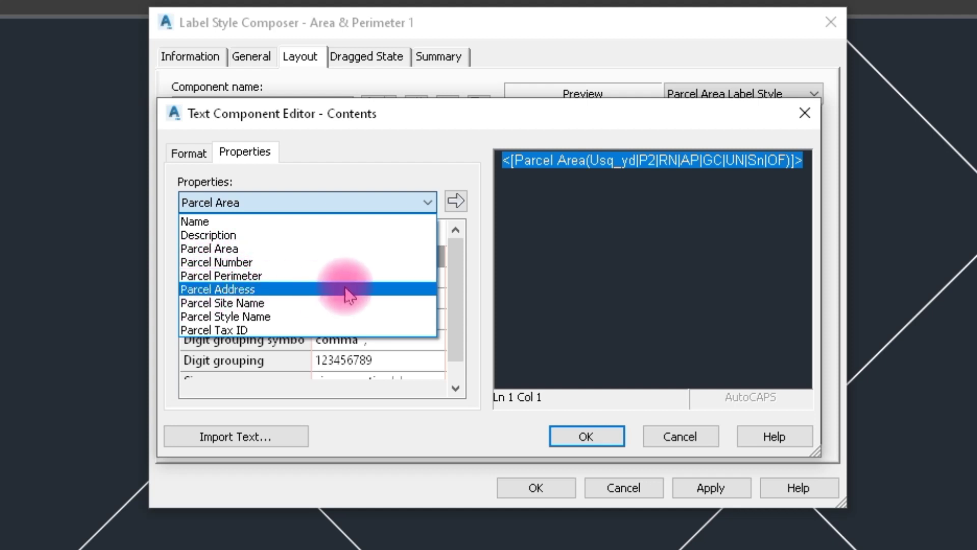
left_click(212, 249)
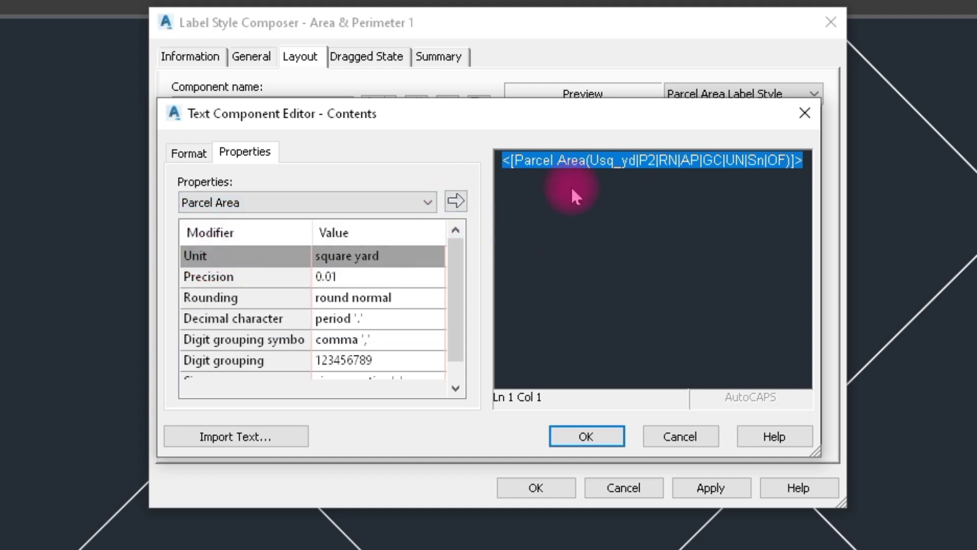
- On the Format tab keep Arial and return justification to Center after trying Left
left_click(188, 152)
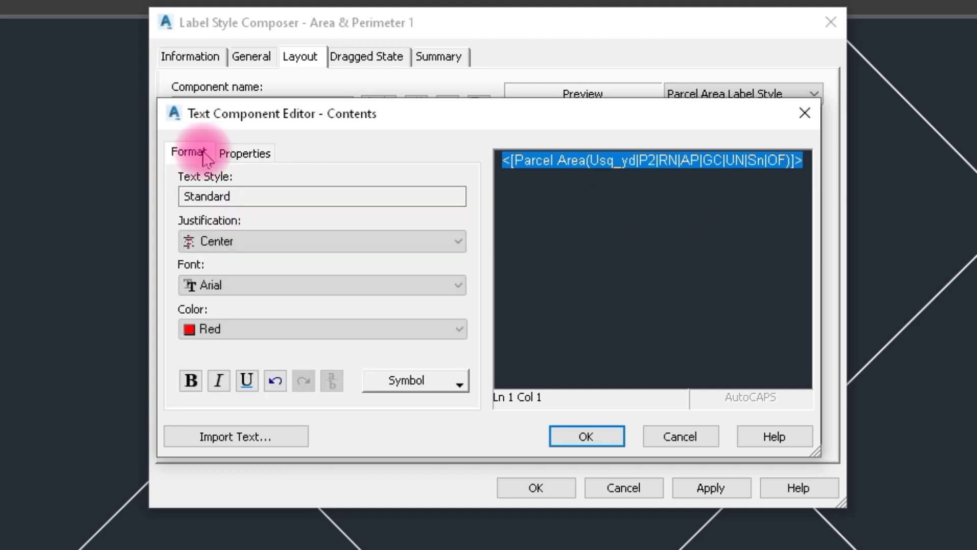
left_click(255, 283)
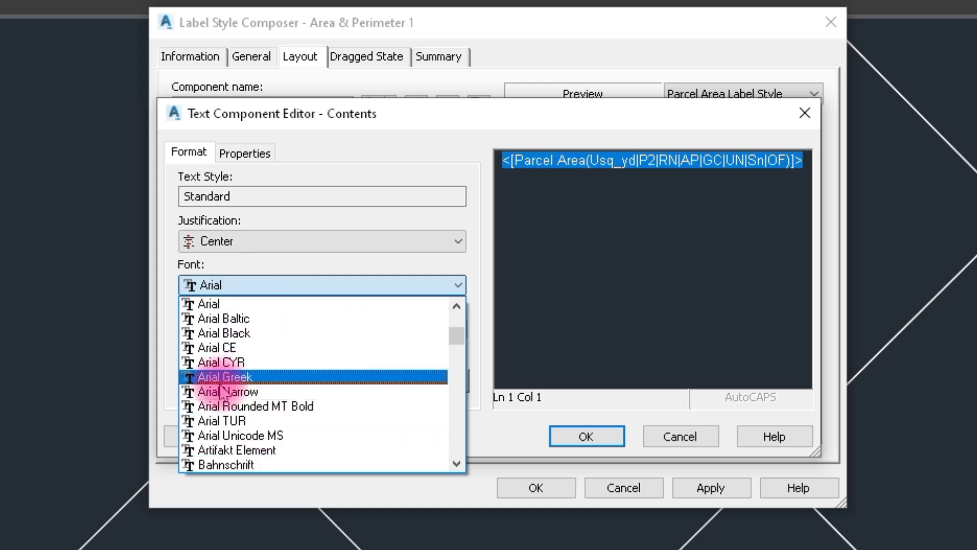
left_click(216, 290)
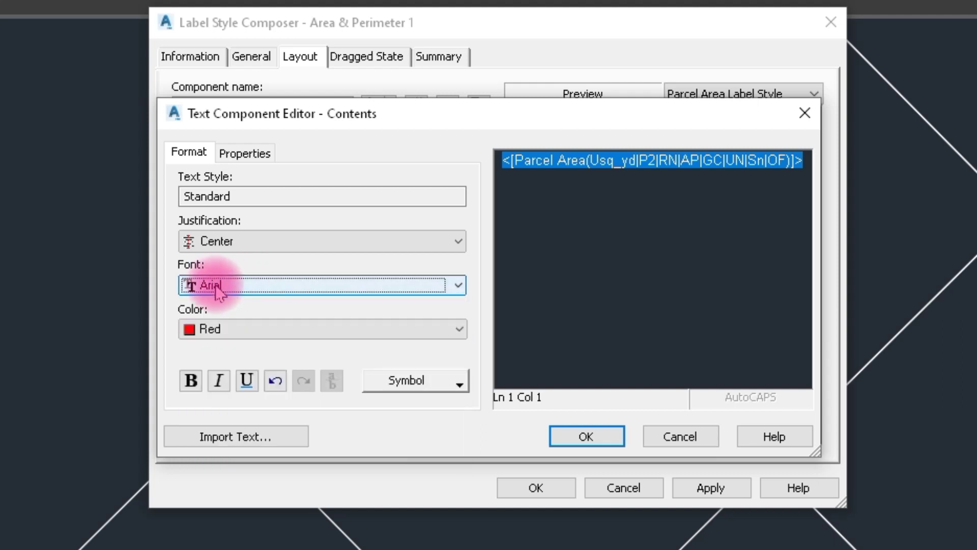
left_click(270, 250)
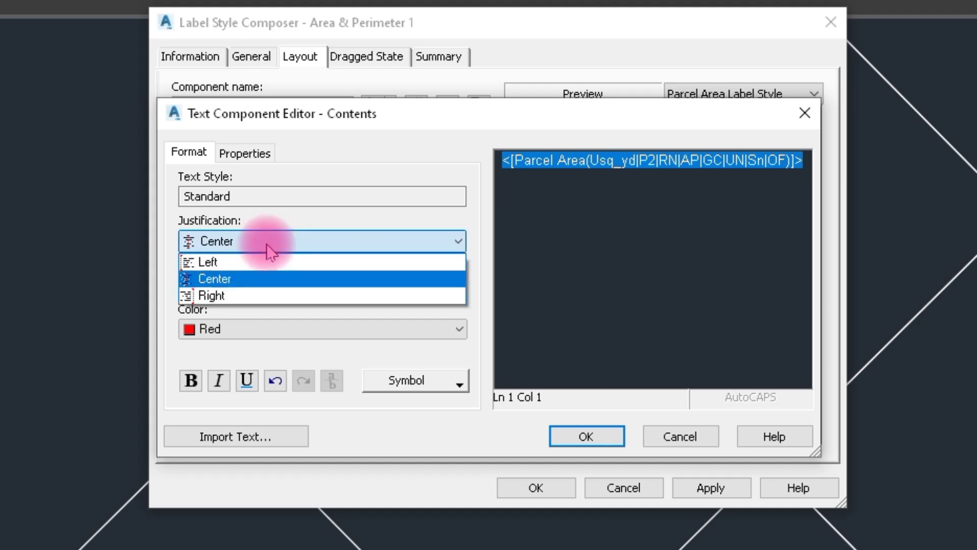
left_click(207, 262)
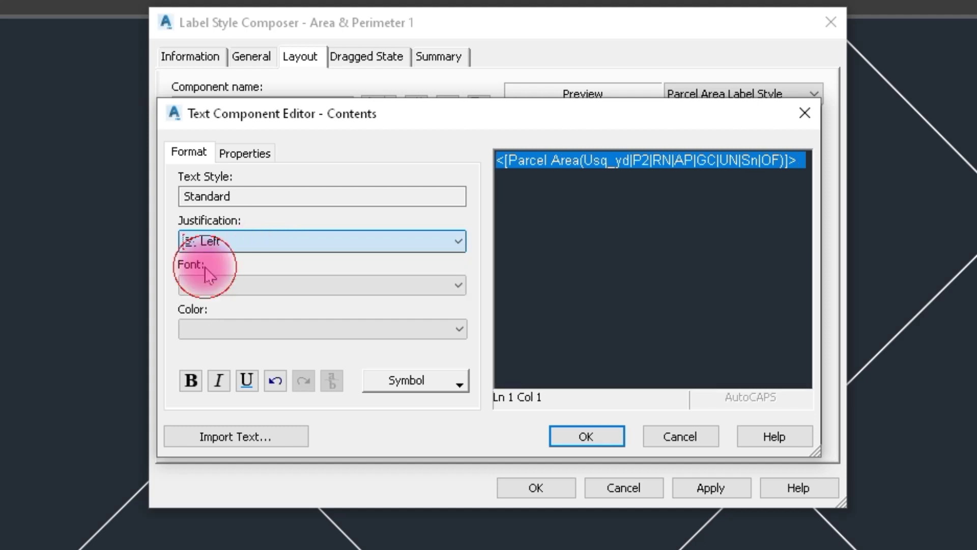
left_click(264, 240)
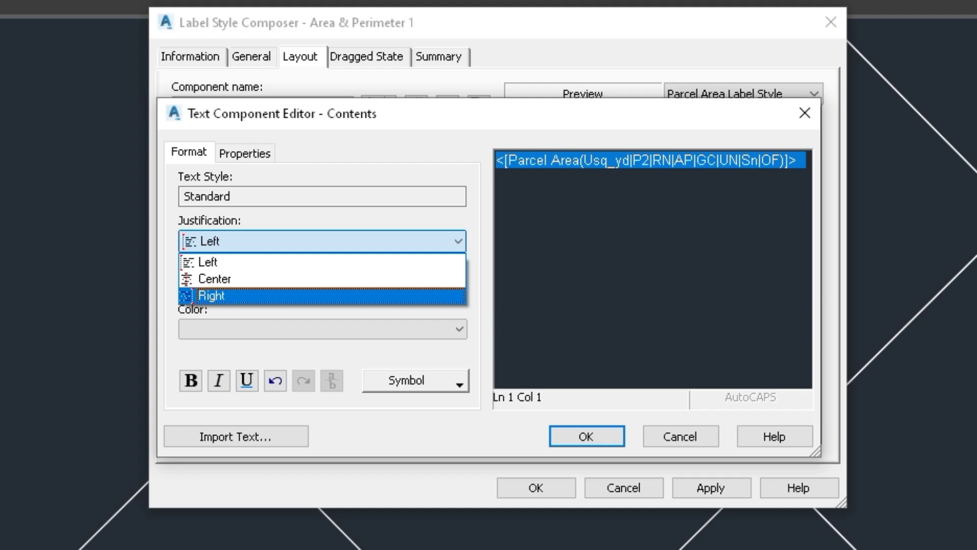
left_click(224, 280)
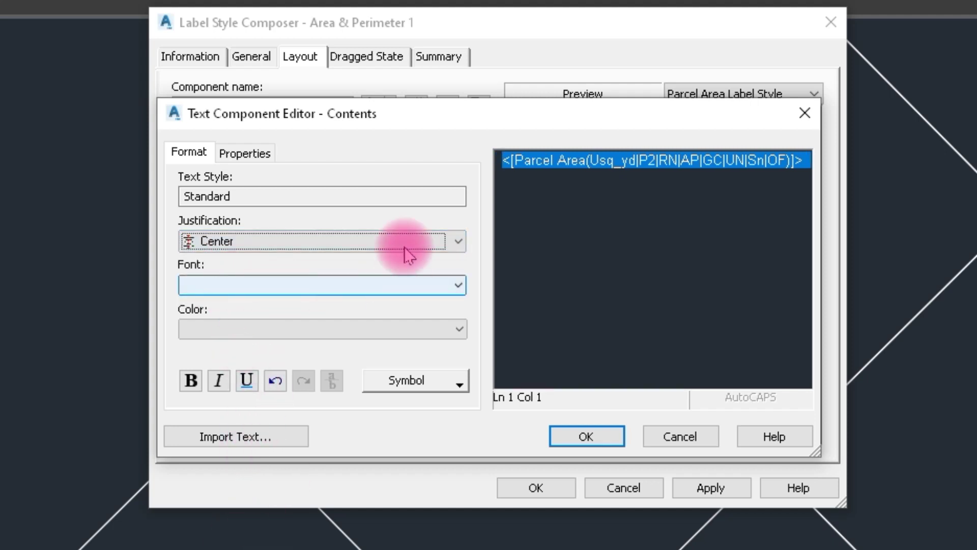
- Set the font to Arial and the text colour to Yellow, then confirm
left_click(299, 281)
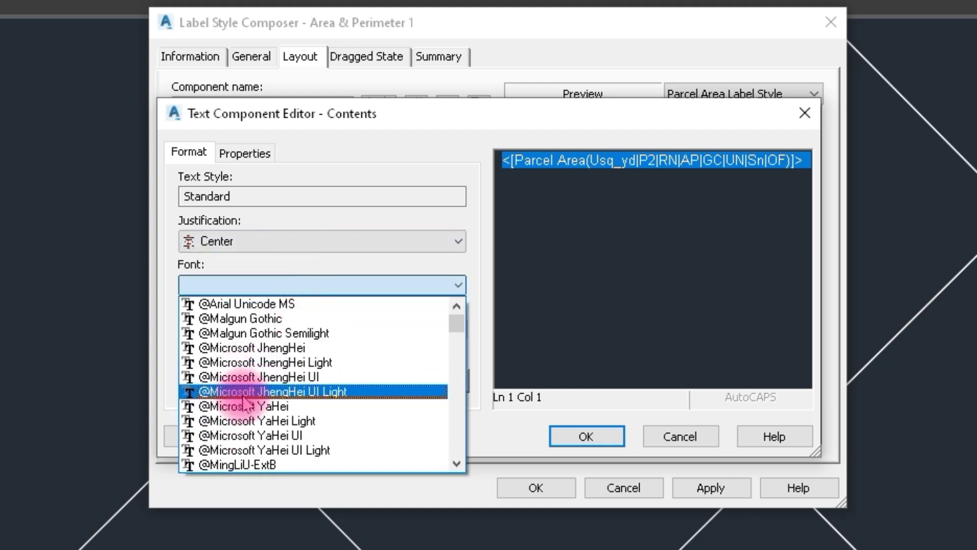
scroll(247, 402, "up", 10)
left_click(219, 406)
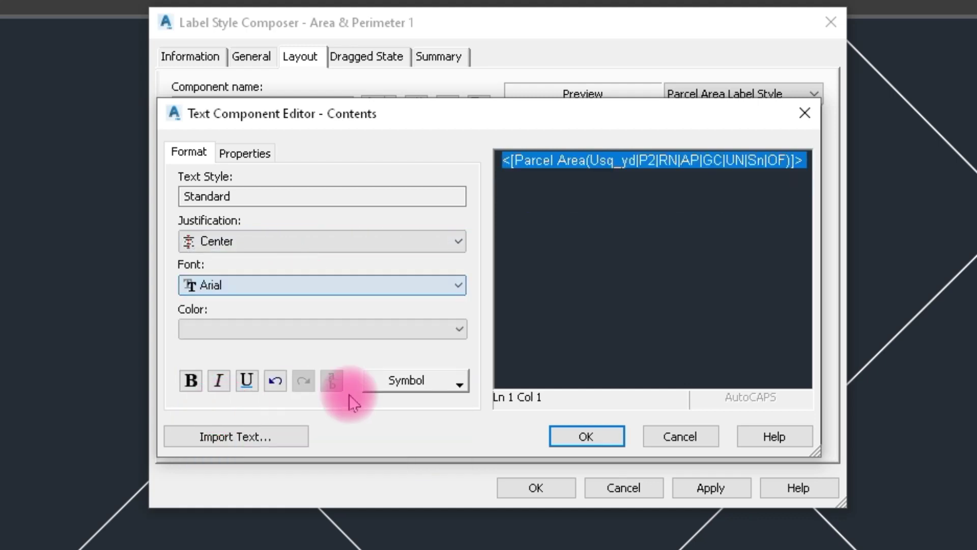
left_click(367, 331)
left_click(209, 393)
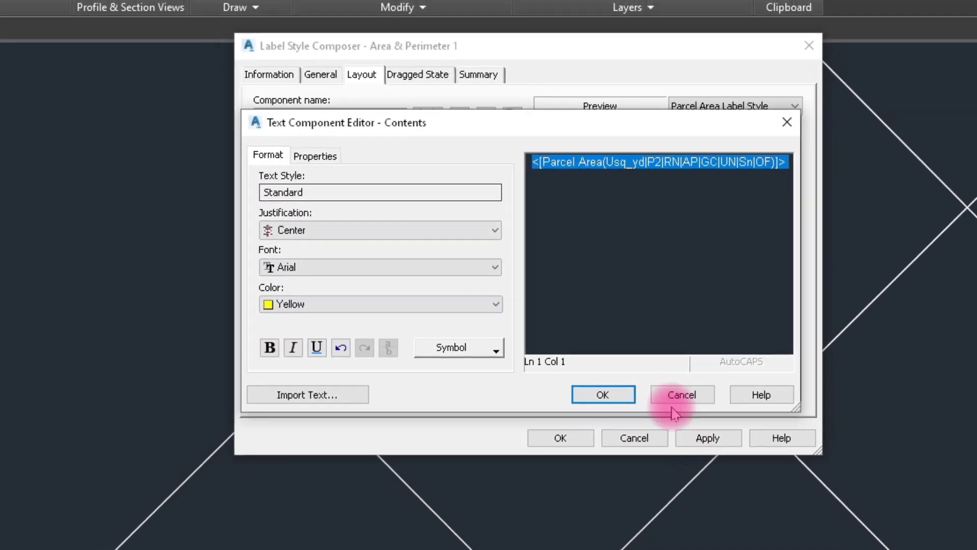
left_click(603, 395)
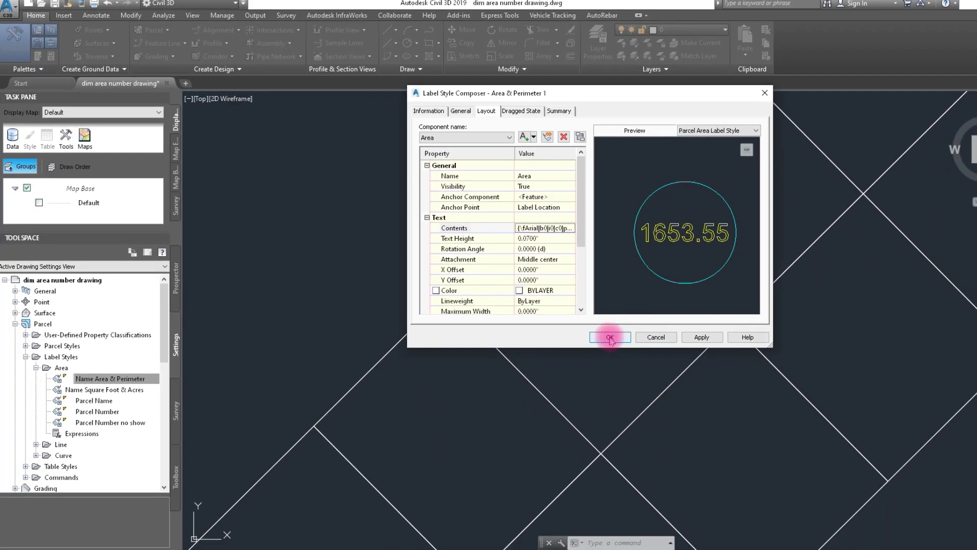
- Save the Area & Perimeter 1 style, then reopen and close it unchanged
left_click(610, 337)
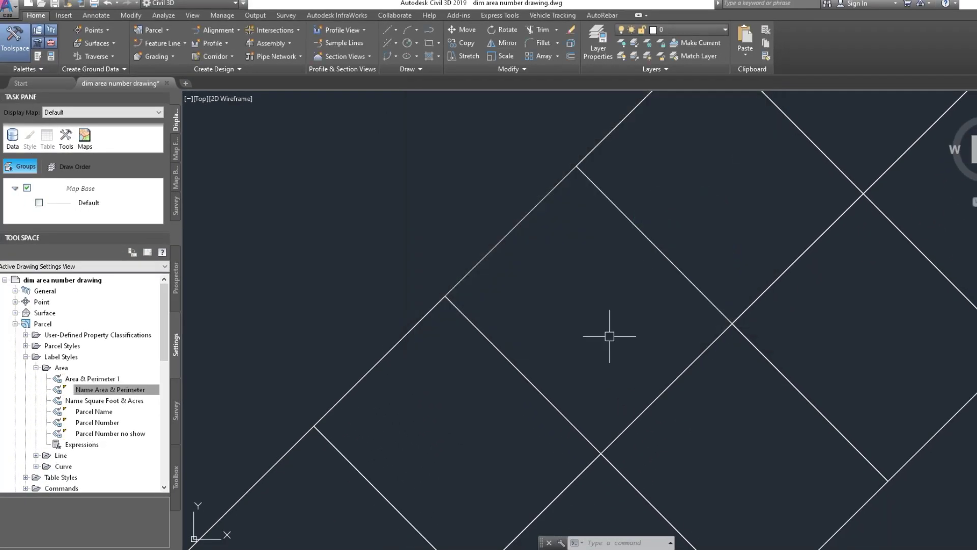
left_click(103, 379)
right_click(104, 379)
left_click(134, 384)
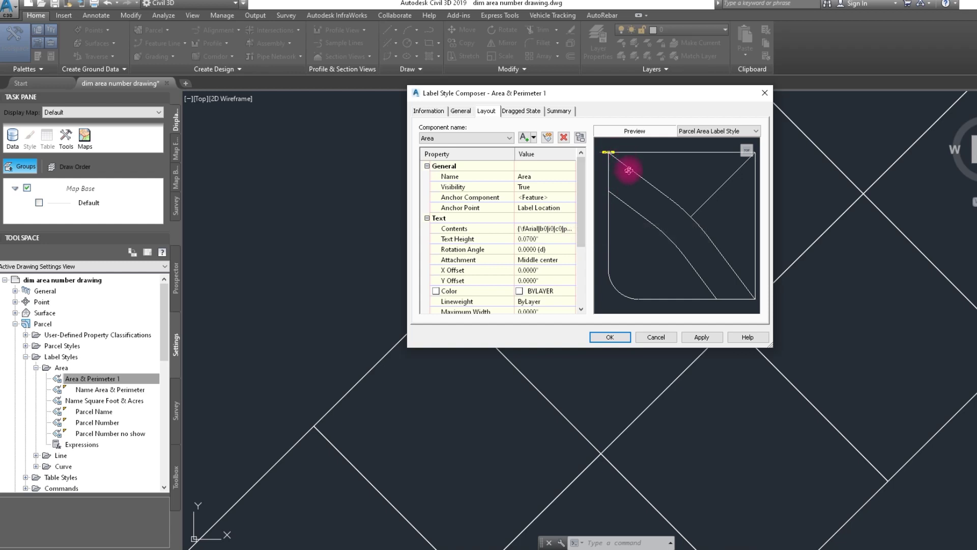
scroll(646, 201, "up", 5)
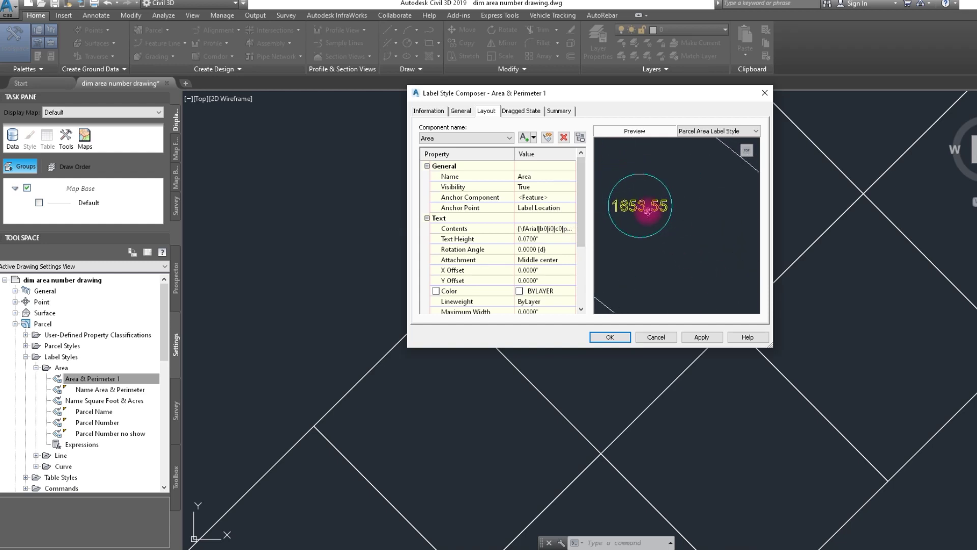
scroll(642, 214, "up", 4)
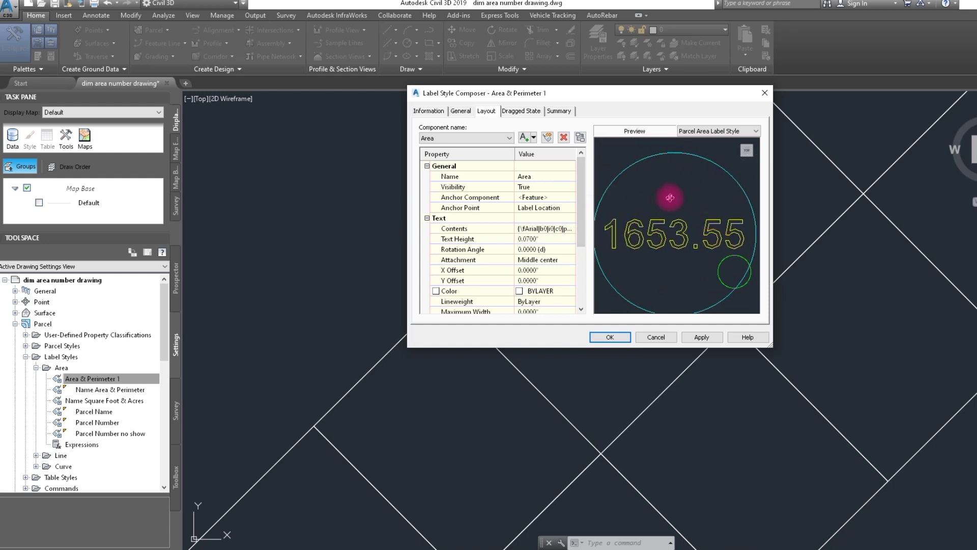
left_click(613, 338)
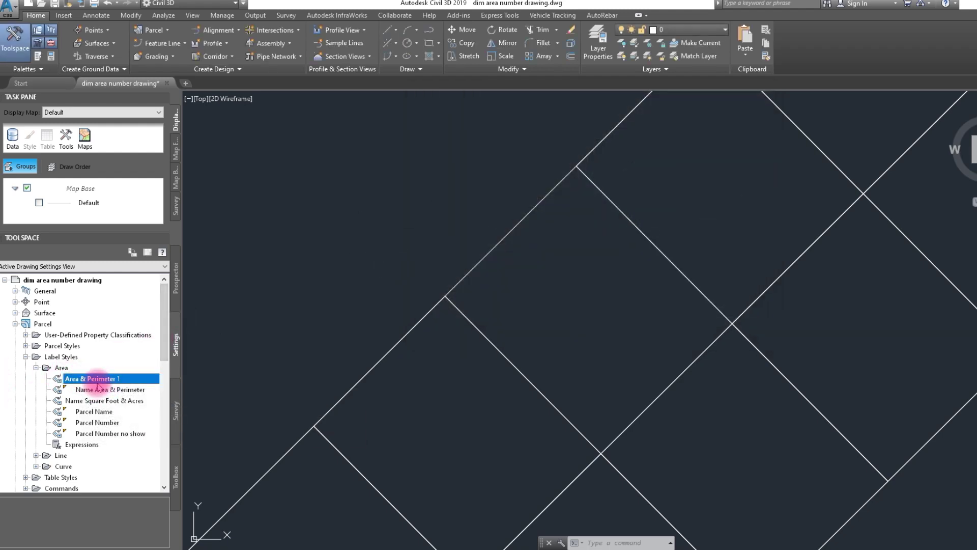
- Rename the style to Area 1 on the Information tab and save it
right_click(101, 382)
left_click(131, 397)
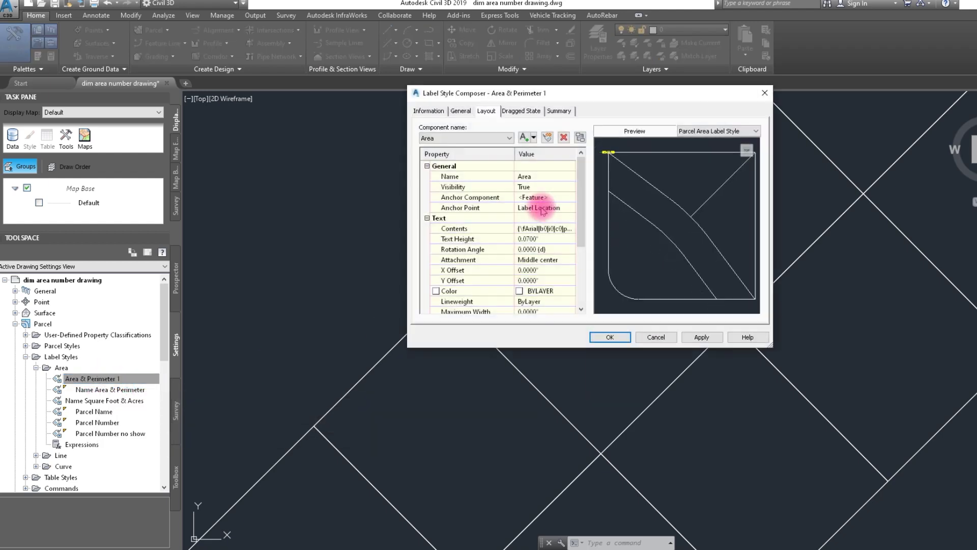
left_click(428, 110)
triple_click(452, 138)
key("BackSpace")
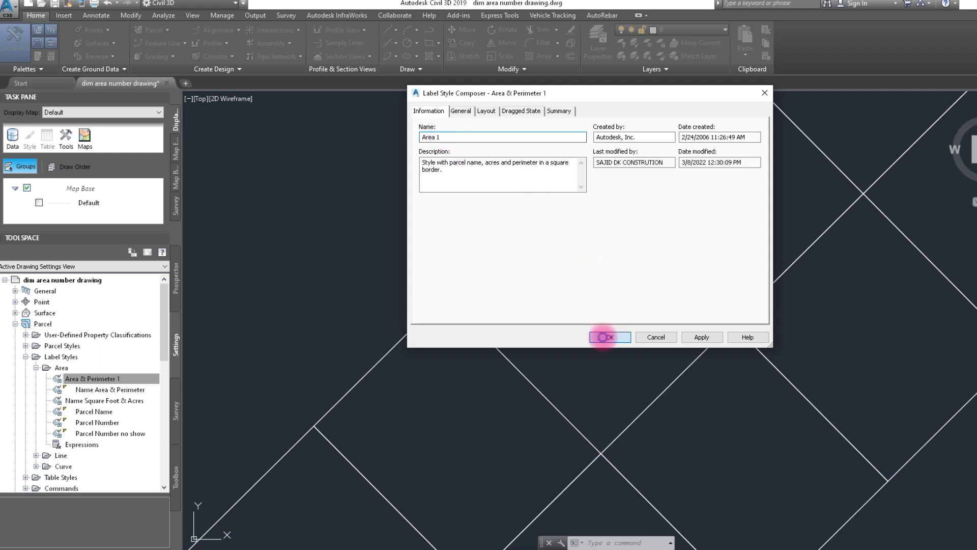
left_click(602, 337)
left_click(90, 375)
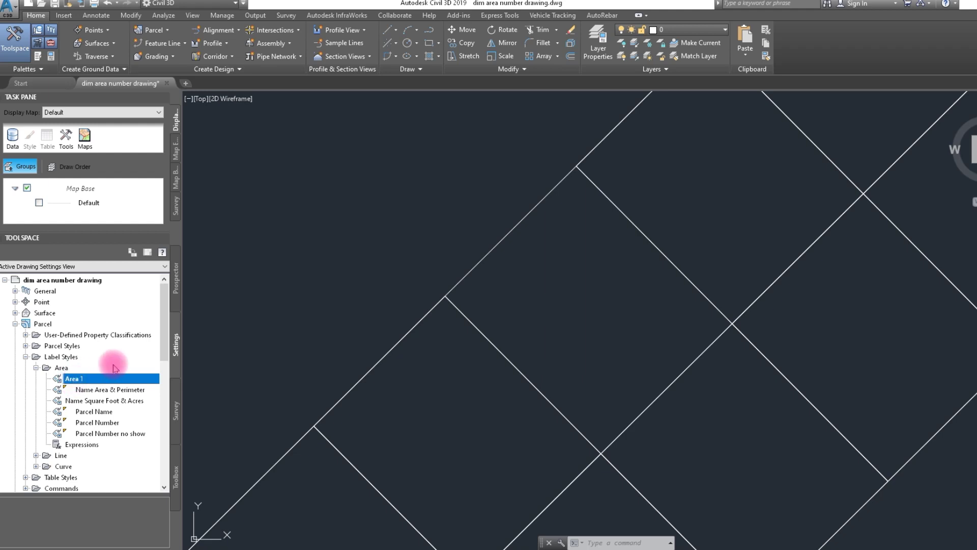
- Expand General > Label Styles > Line and copy the Distance Only style
left_click(16, 291)
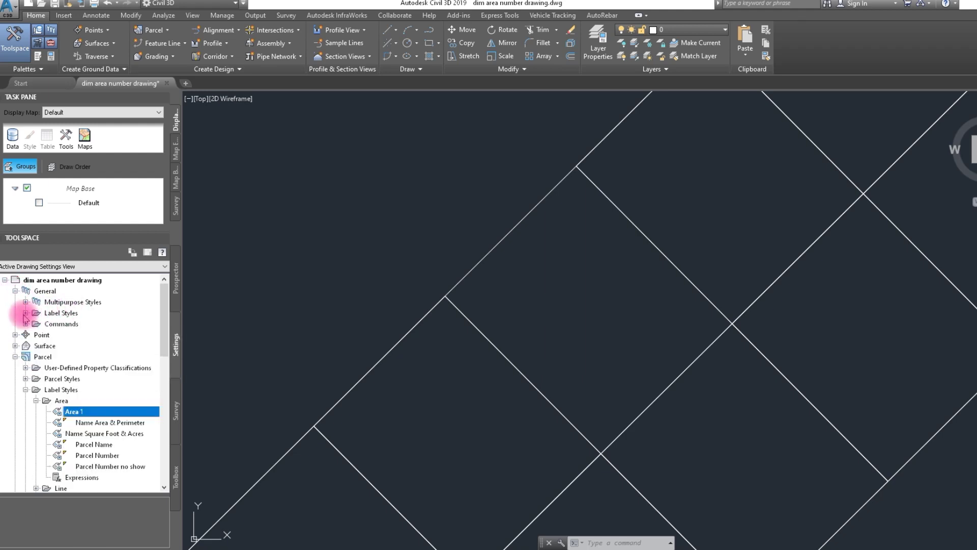
left_click(26, 313)
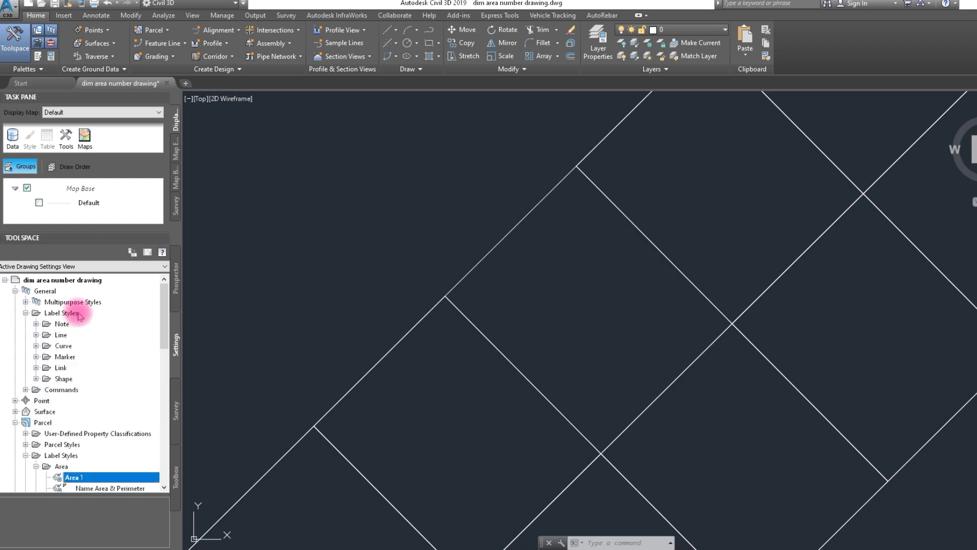
left_click(36, 335)
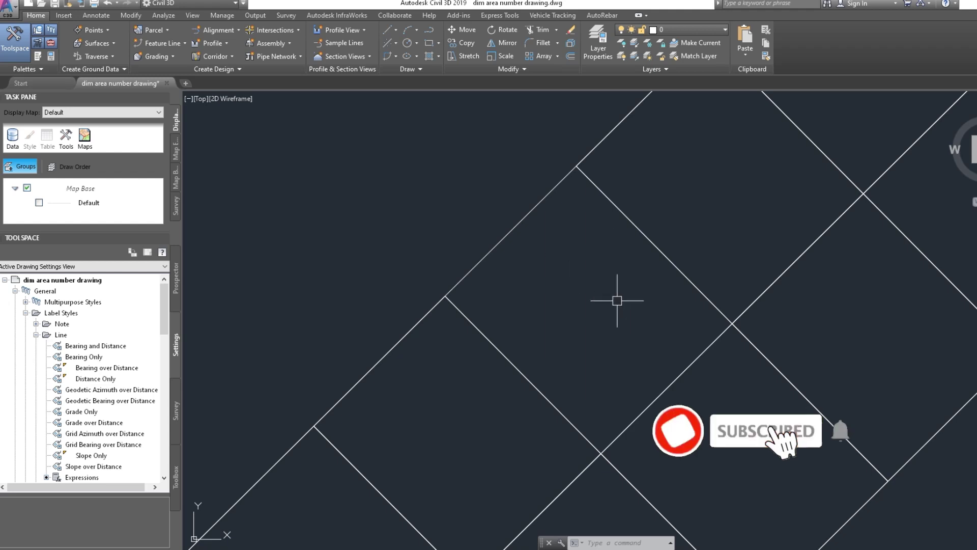
right_click(90, 380)
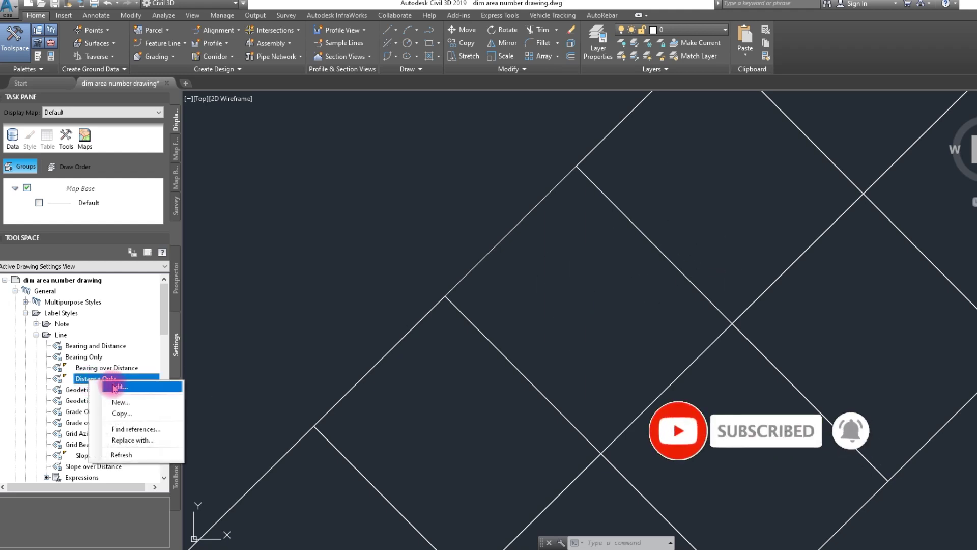
left_click(125, 413)
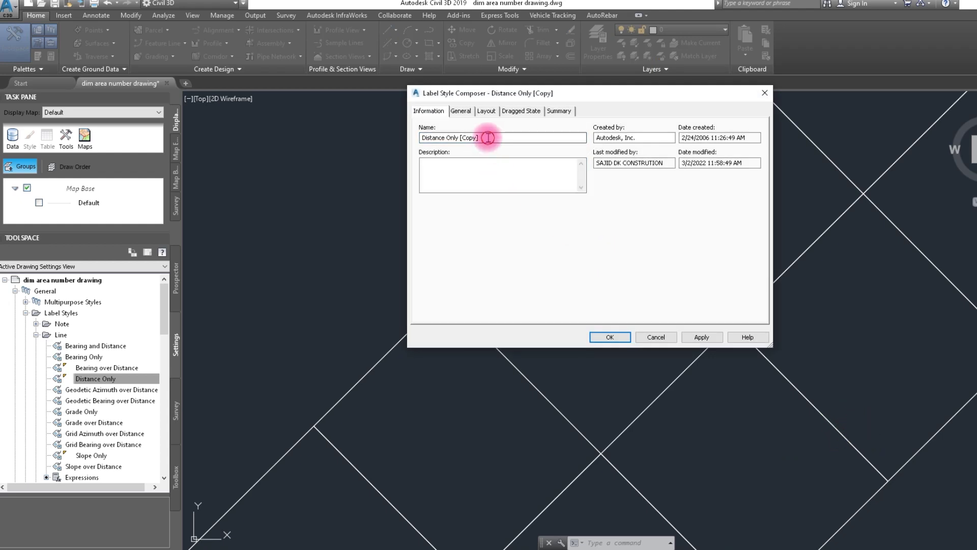
- Rename the copy segment1 and open its Layout Contents in the Text Component Editor
left_click_drag(485, 137, 425, 139)
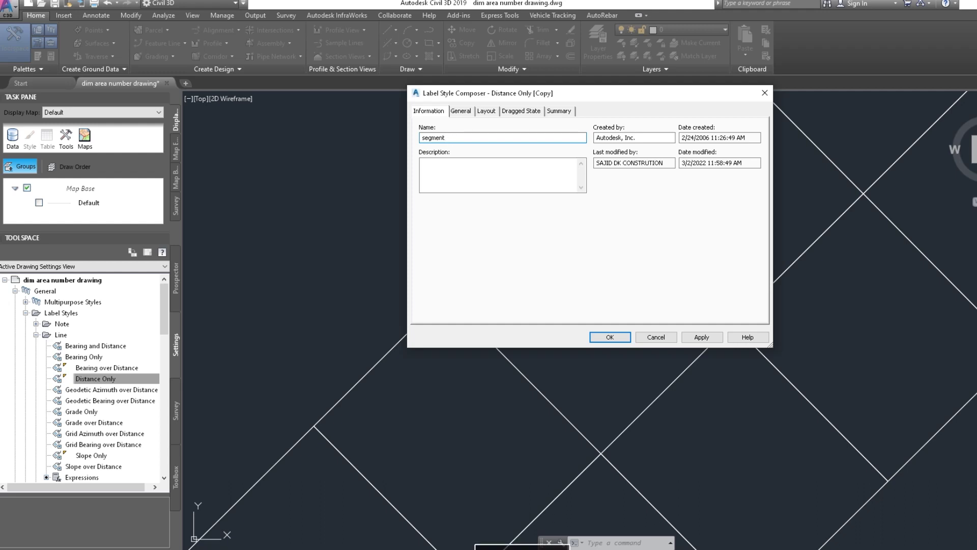
left_click(461, 110)
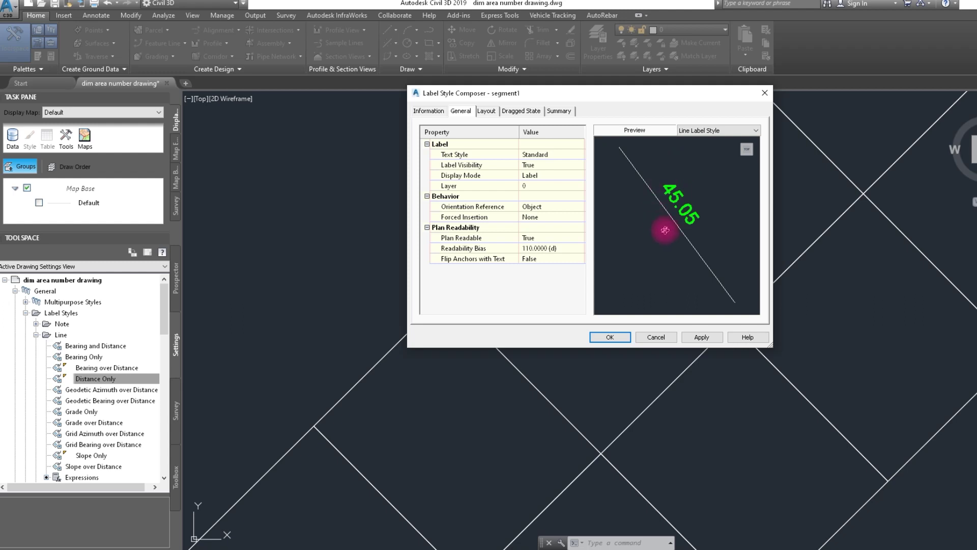
left_click(487, 112)
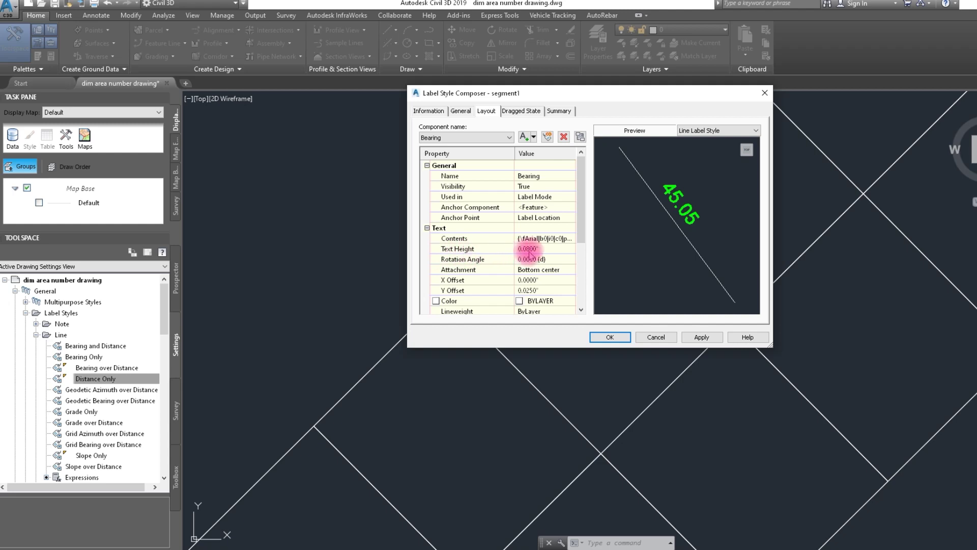
left_click(482, 280)
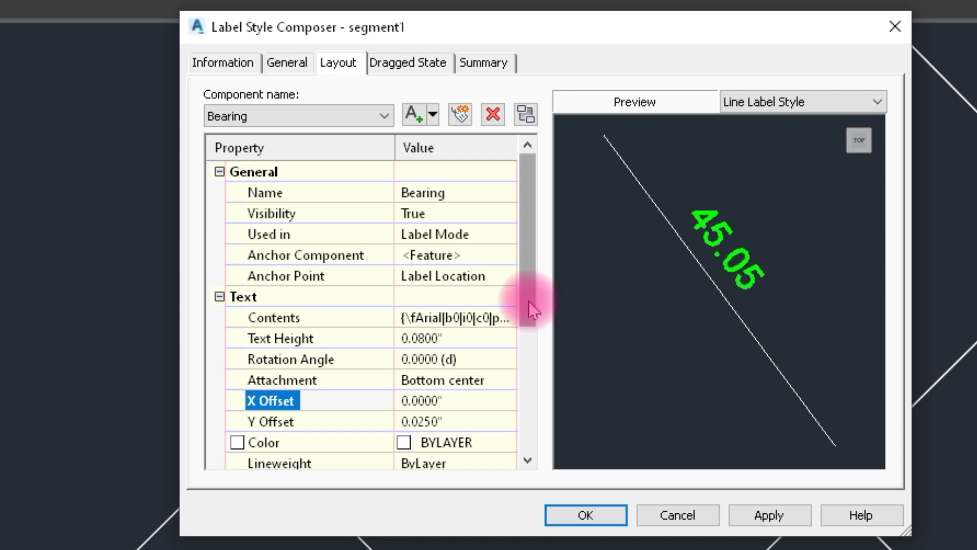
left_click_drag(532, 308, 536, 237)
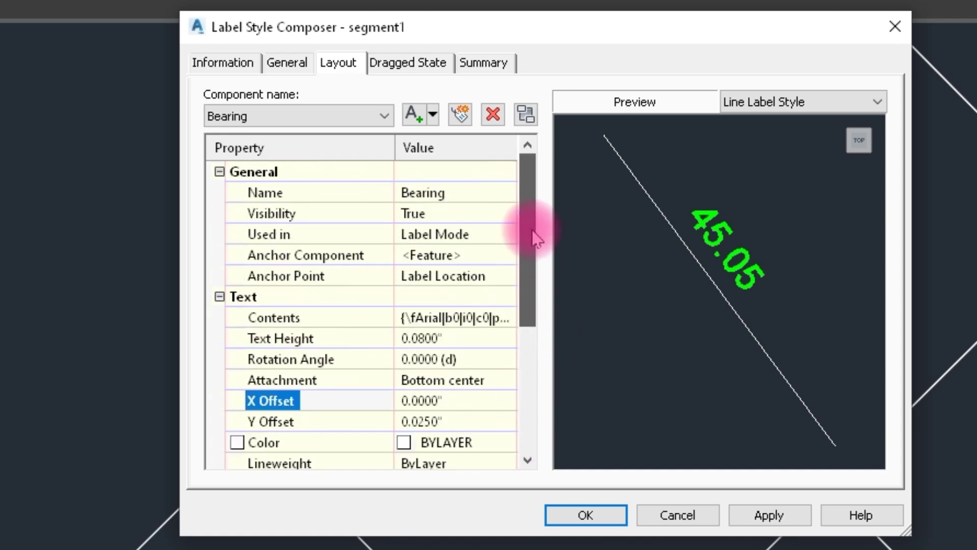
left_click(500, 318)
left_click(510, 318)
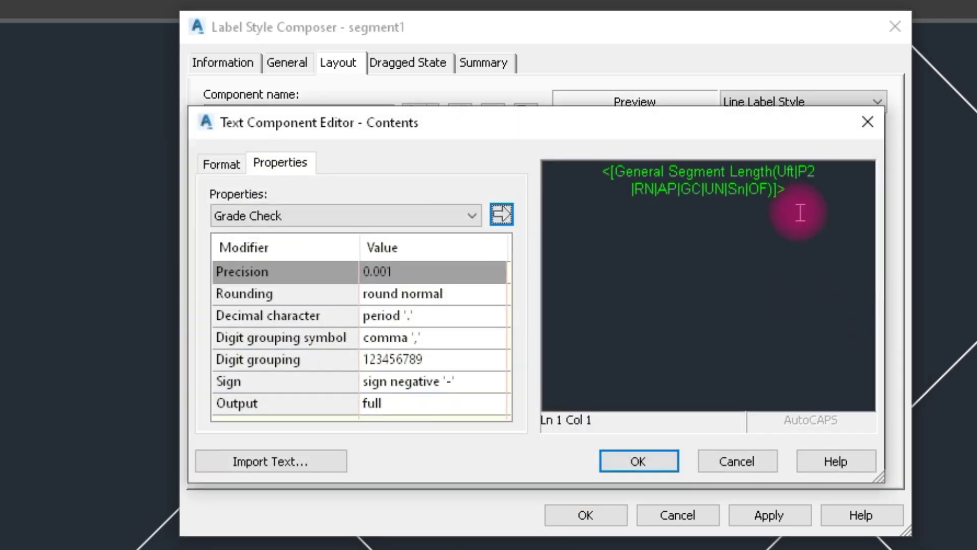
- Set the General Segment Length field to foot with 0.01 precision and update it
left_click_drag(801, 212, 563, 148)
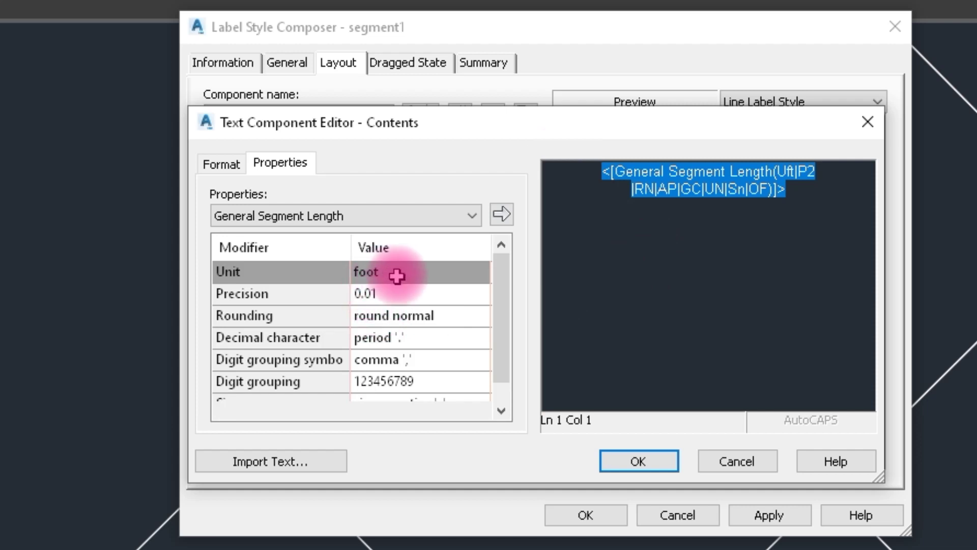
left_click(399, 275)
left_click(401, 304)
left_click(407, 296)
left_click(407, 297)
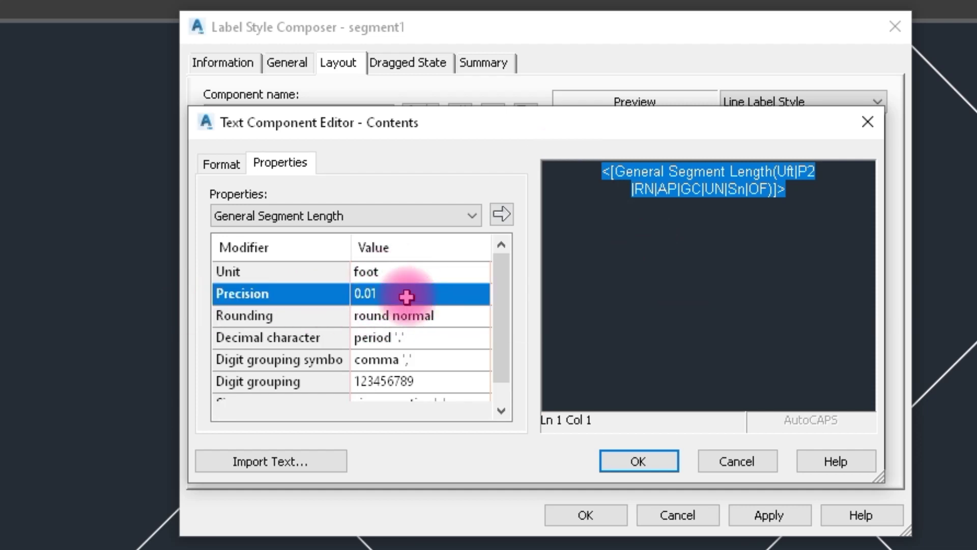
left_click(407, 297)
left_click(414, 345)
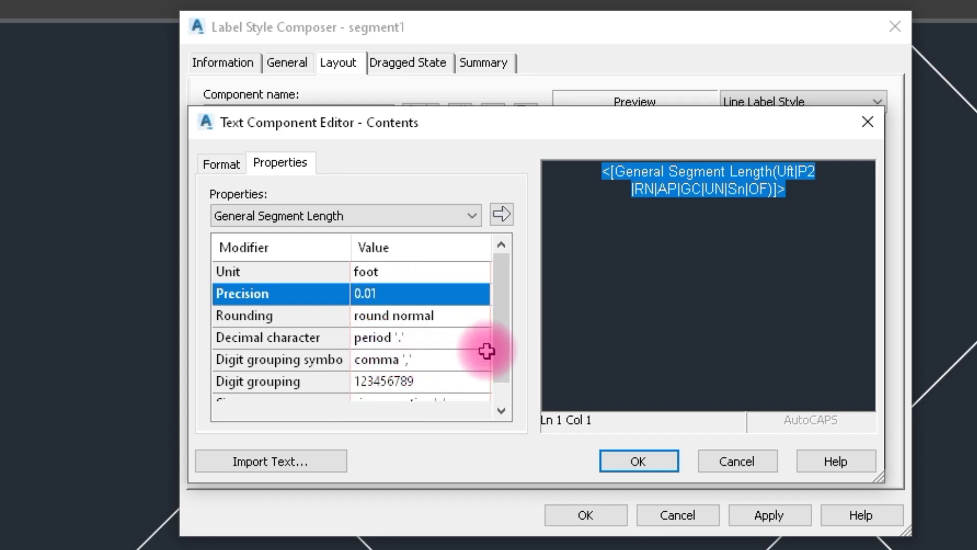
left_click_drag(503, 306, 218, 212)
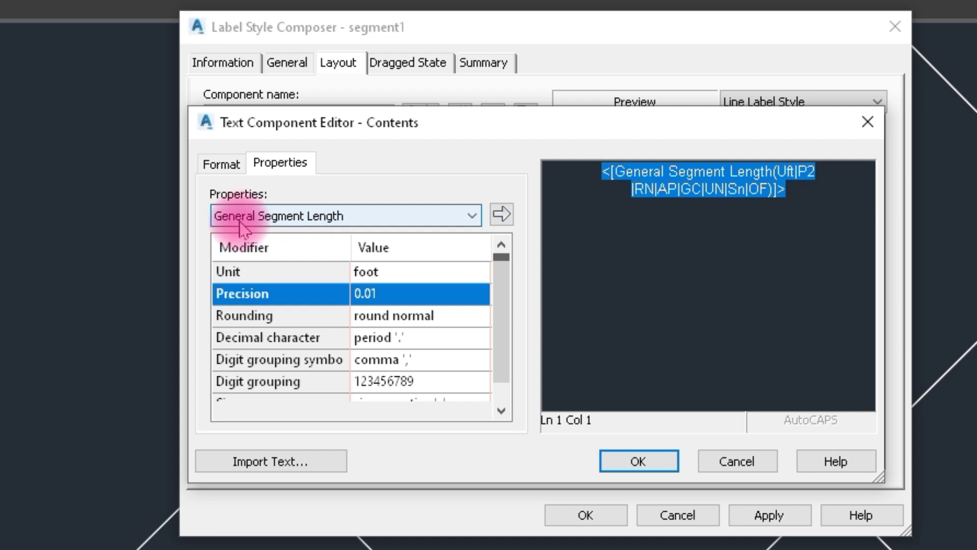
left_click(513, 215)
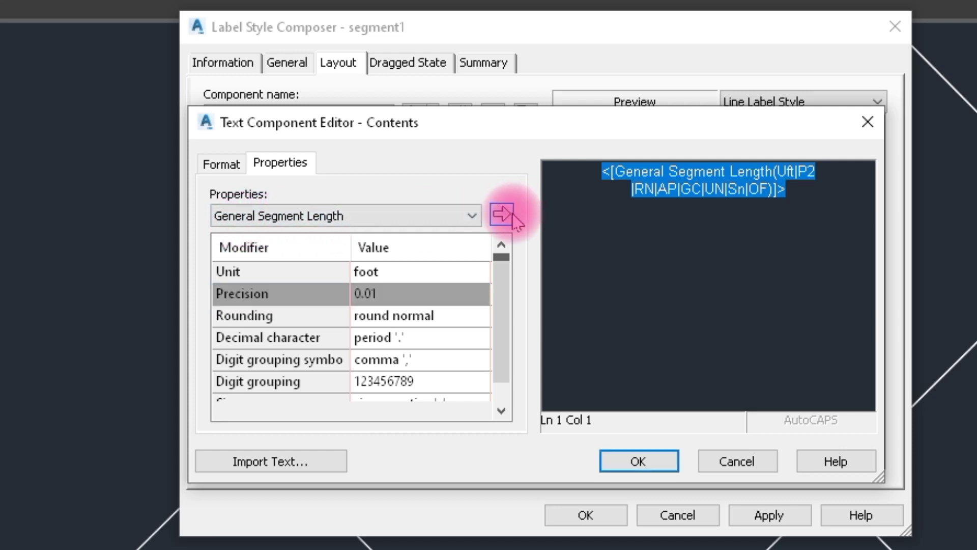
- Make the label text Green and save the segment1 style
left_click(220, 163)
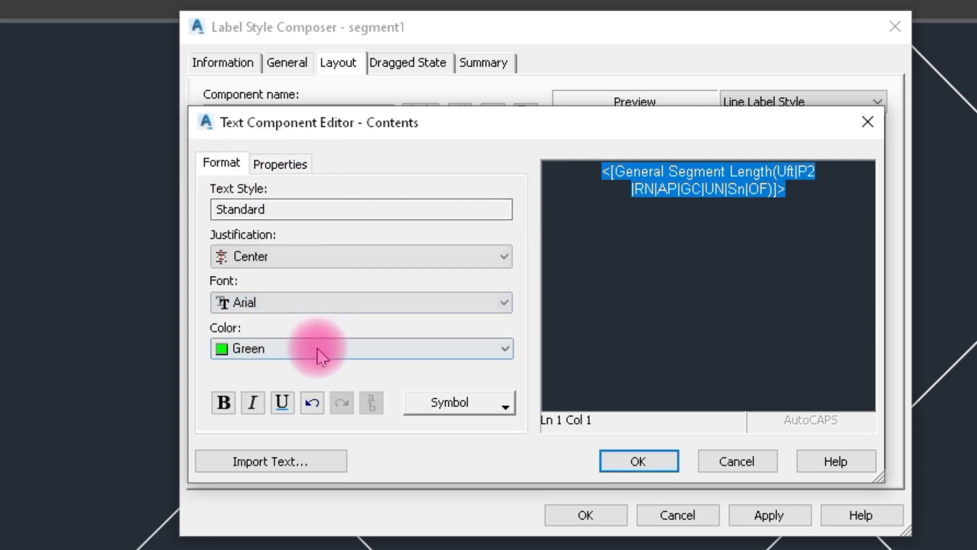
left_click(321, 356)
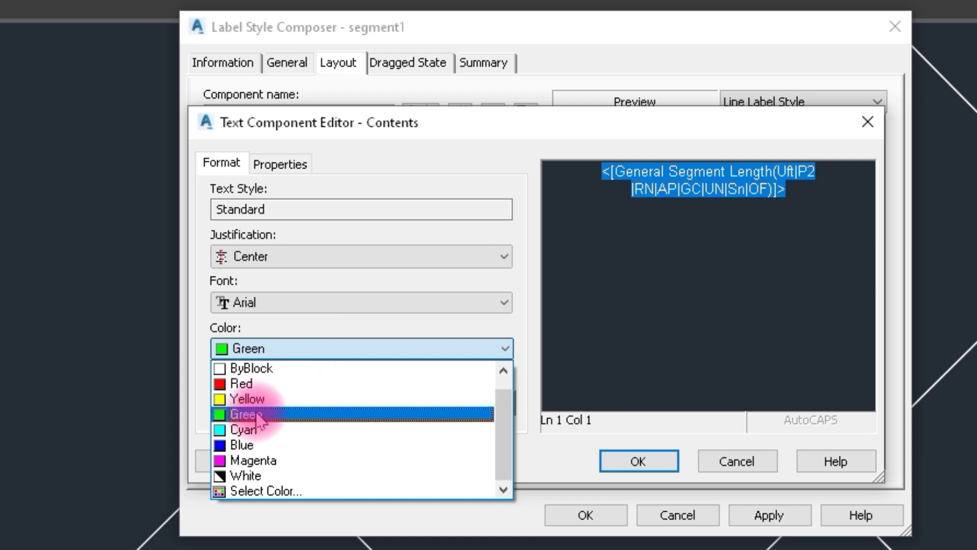
left_click(241, 414)
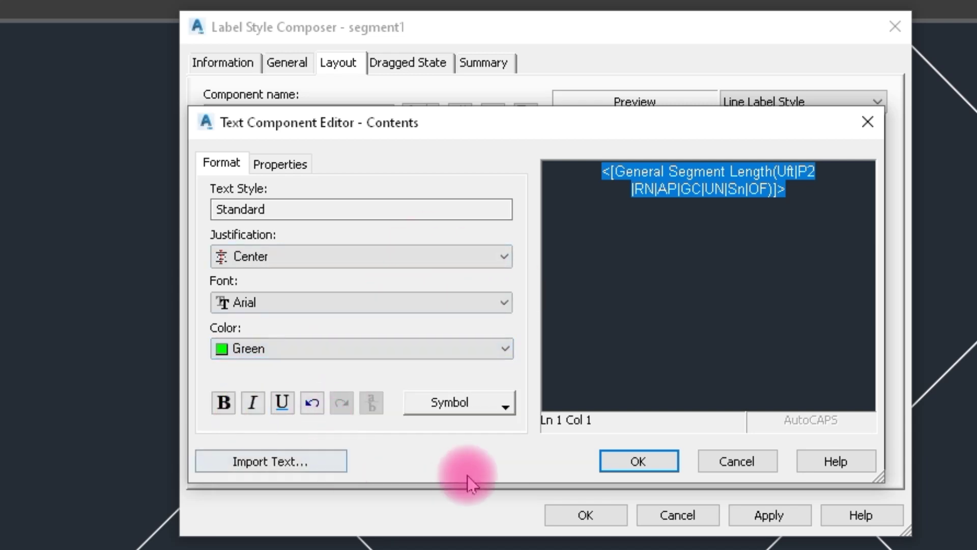
left_click(640, 461)
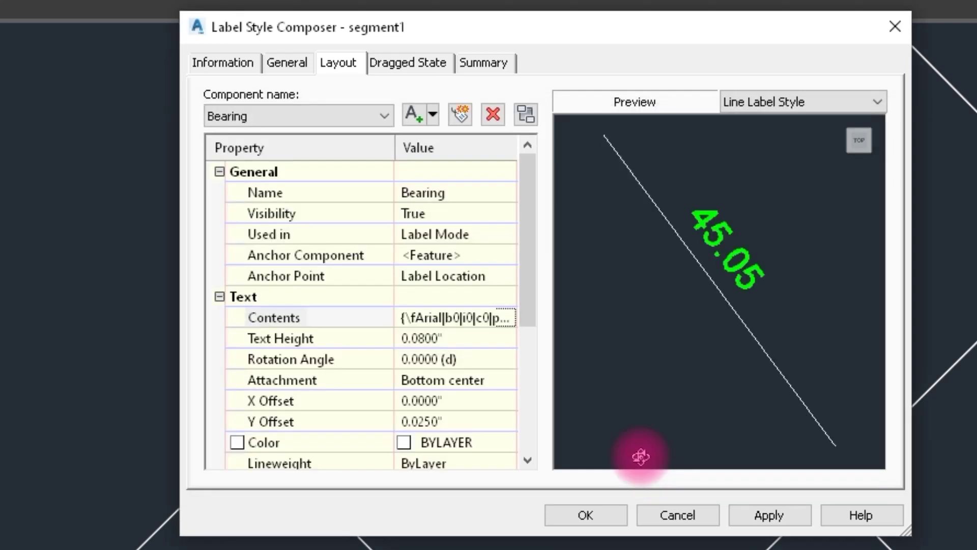
left_click_drag(536, 284, 539, 435)
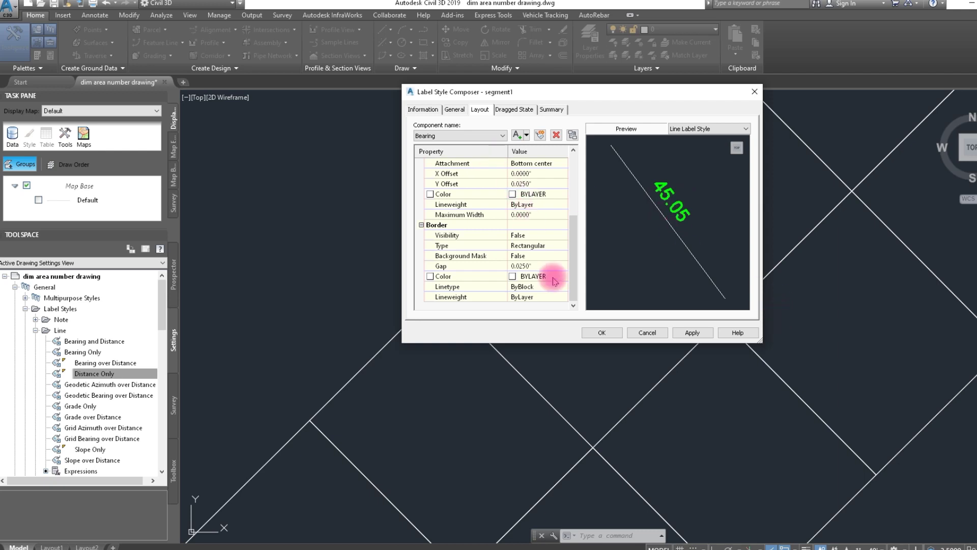
left_click(601, 333)
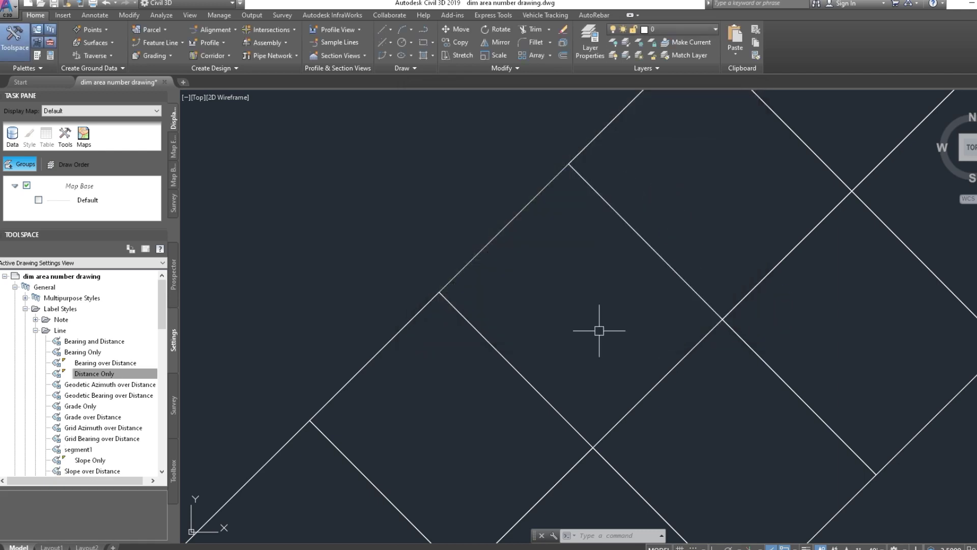
- Check the segment1 line label style, then pan and zoom out until every lot block is visible
left_click(92, 378)
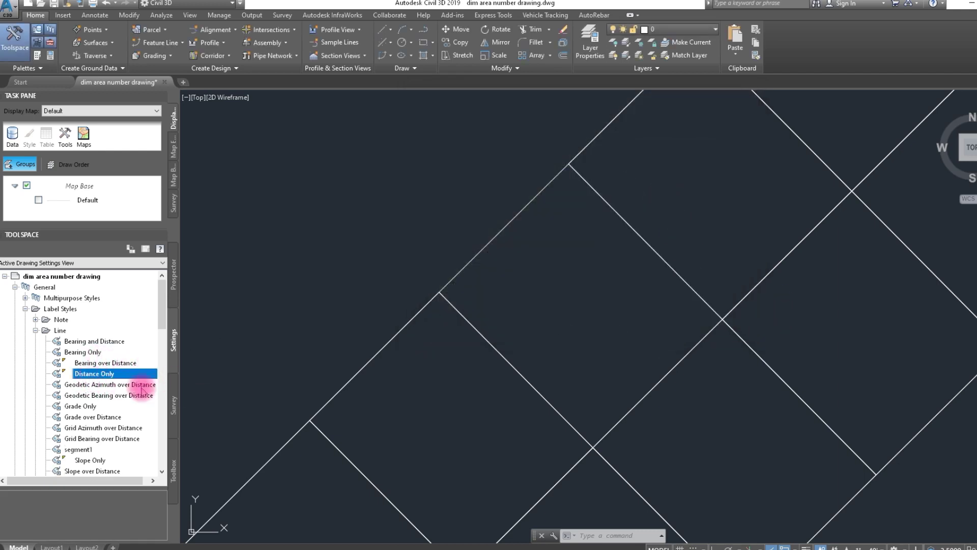
left_click(69, 450)
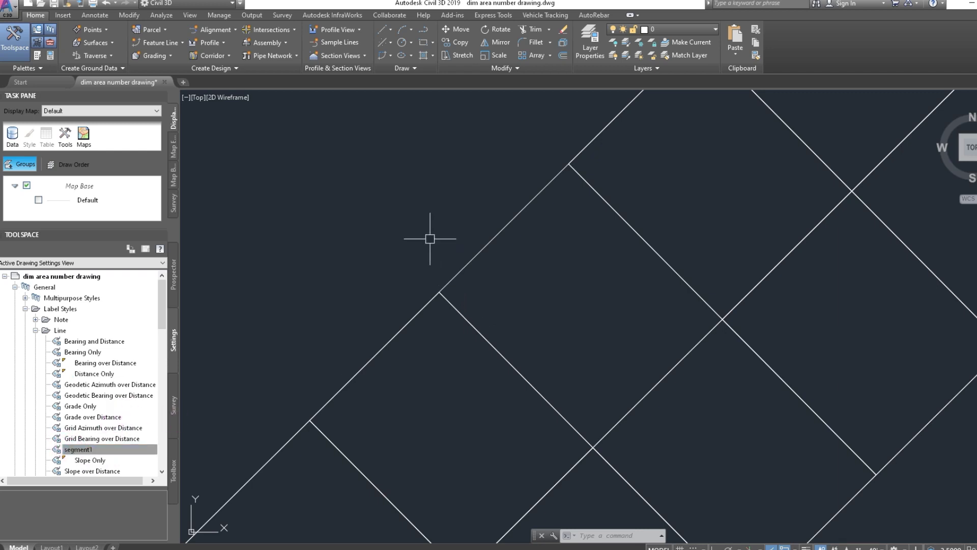
key("Escape")
middle_click_drag(596, 208, 561, 194)
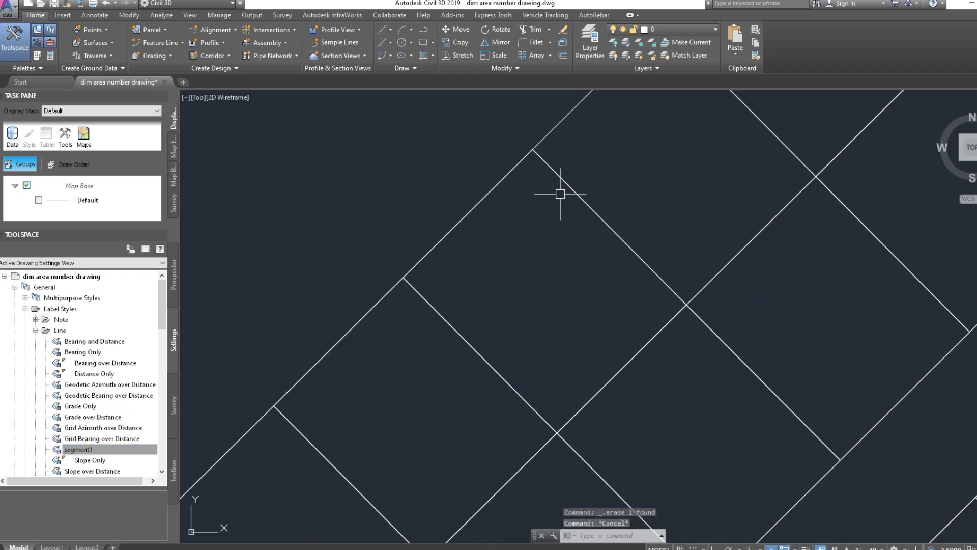
left_click(427, 313)
key("Escape")
scroll(535, 305, "down", 5)
scroll(458, 301, "down", 2)
scroll(632, 213, "up", 2)
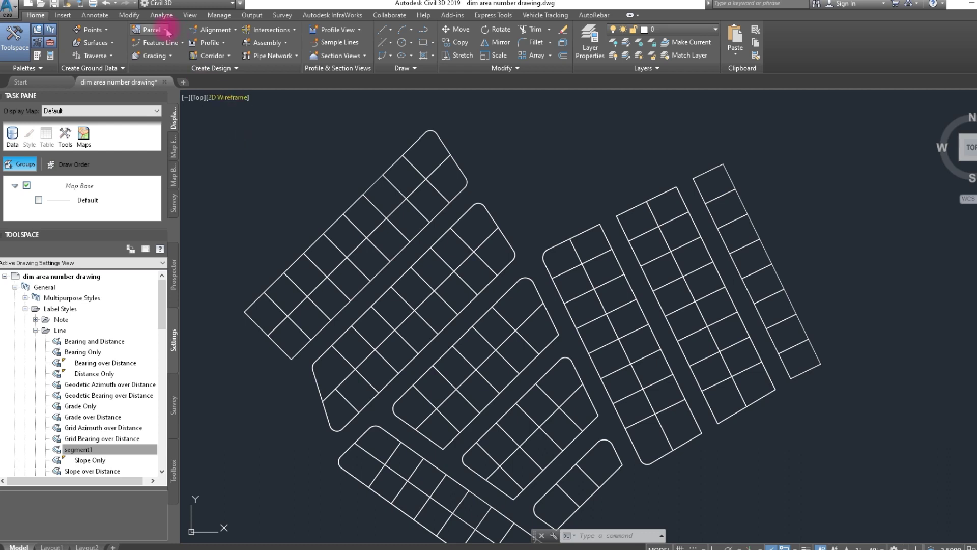
- Start Create Parcel from Objects and crossing-select all 224 lot lines
left_click(149, 29)
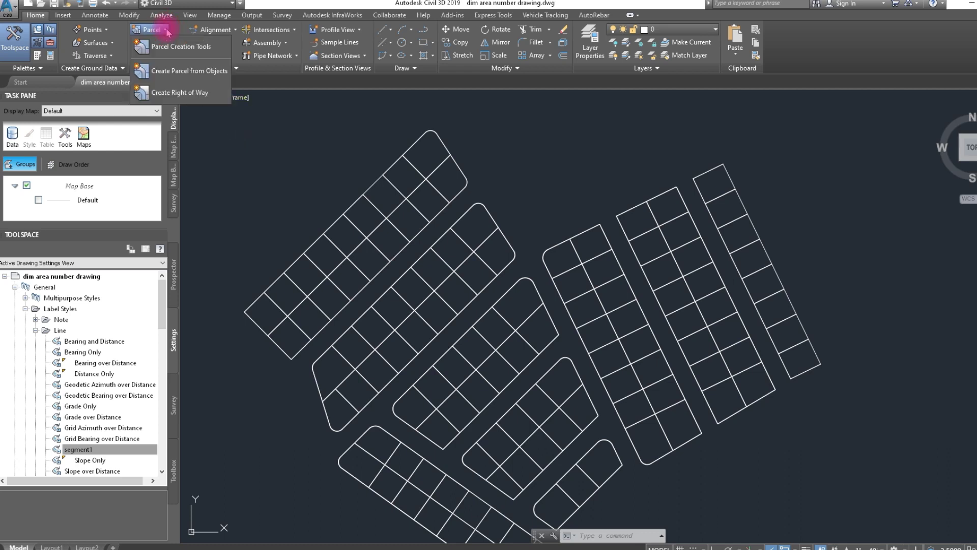
left_click(200, 73)
scroll(356, 180, "down", 2)
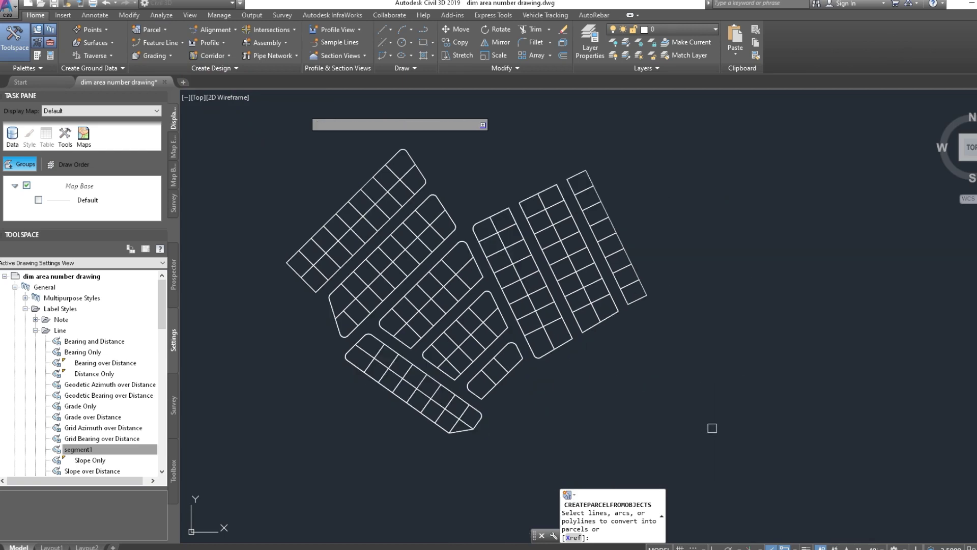
left_click(719, 434)
left_click(206, 116)
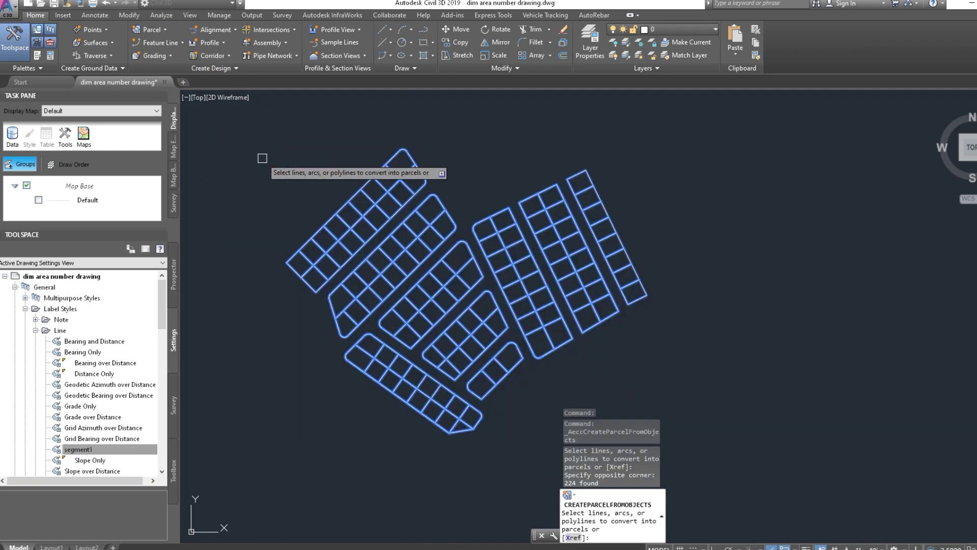
key("Return")
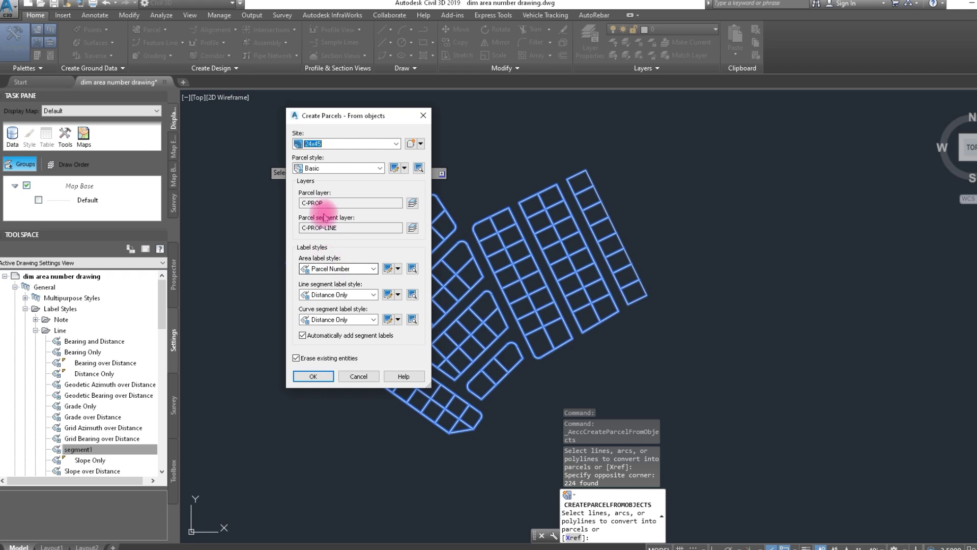
- Create a new site named 'lots dim and area' in place of the 24x45 site
left_click(323, 144)
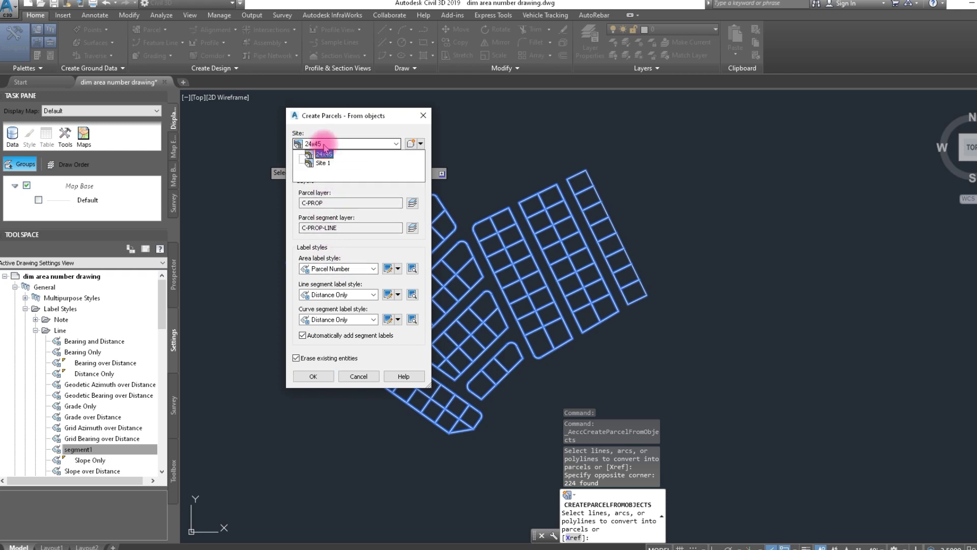
left_click(323, 154)
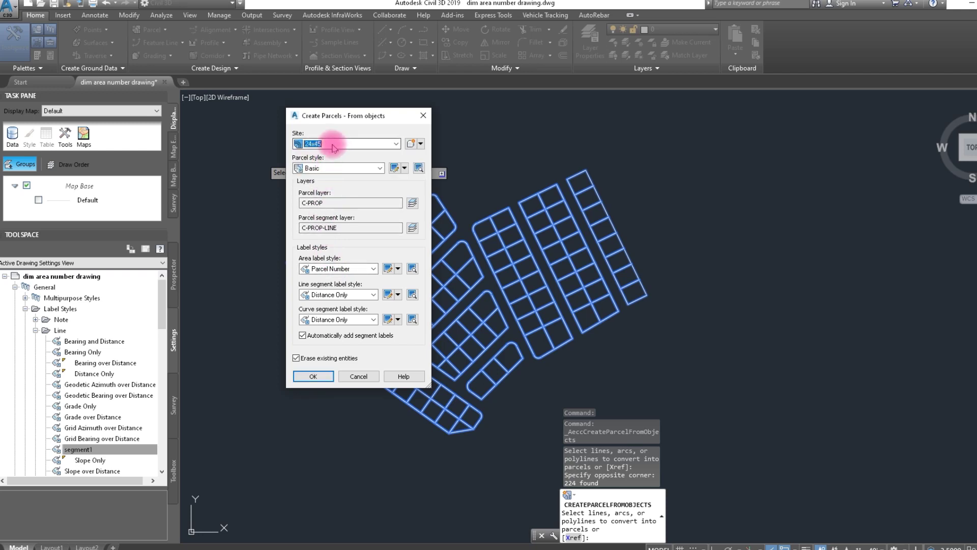
left_click(421, 144)
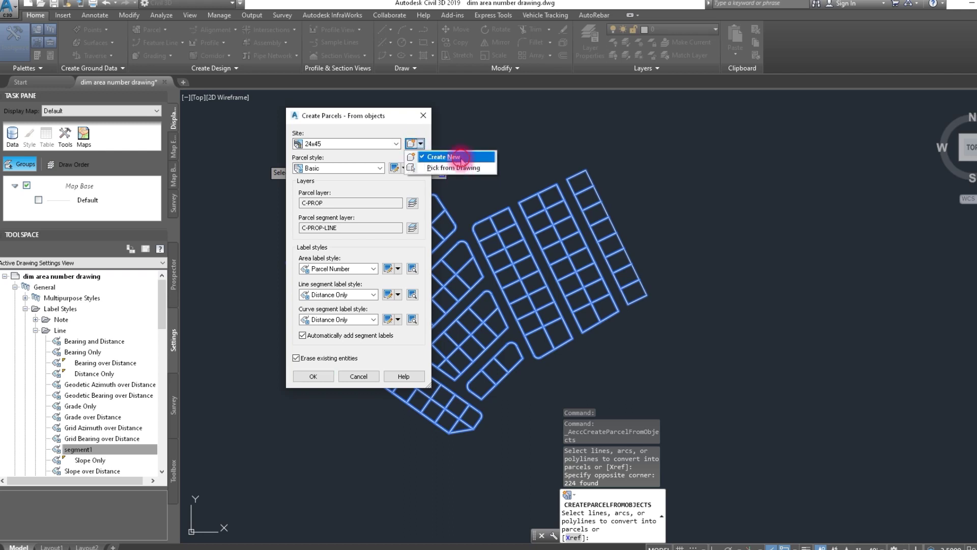
left_click(464, 156)
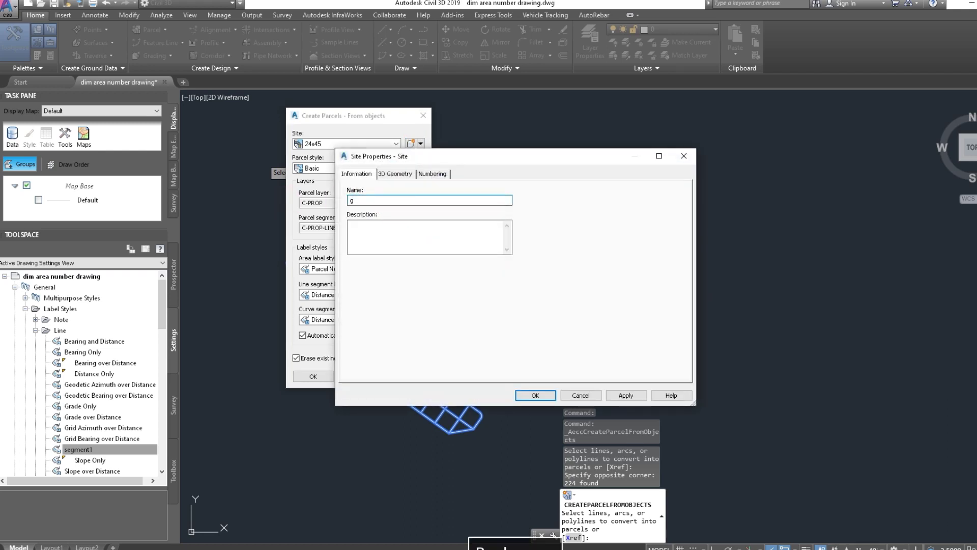
type("lots")
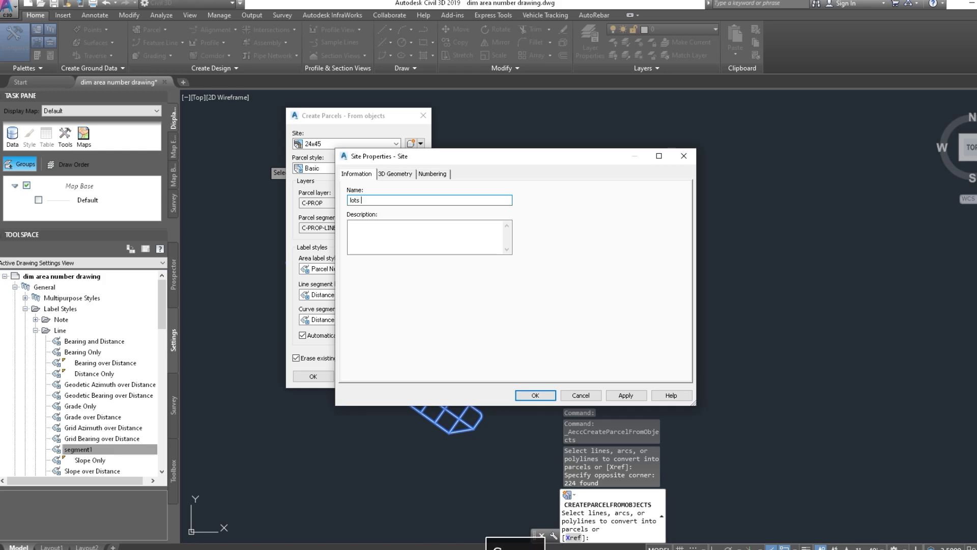
type(" dim")
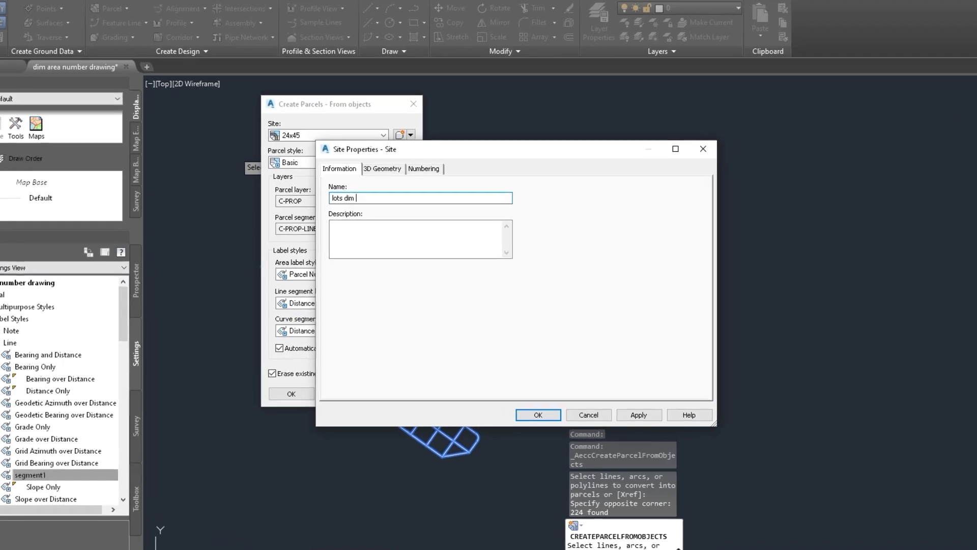
type(" and a")
type("rea")
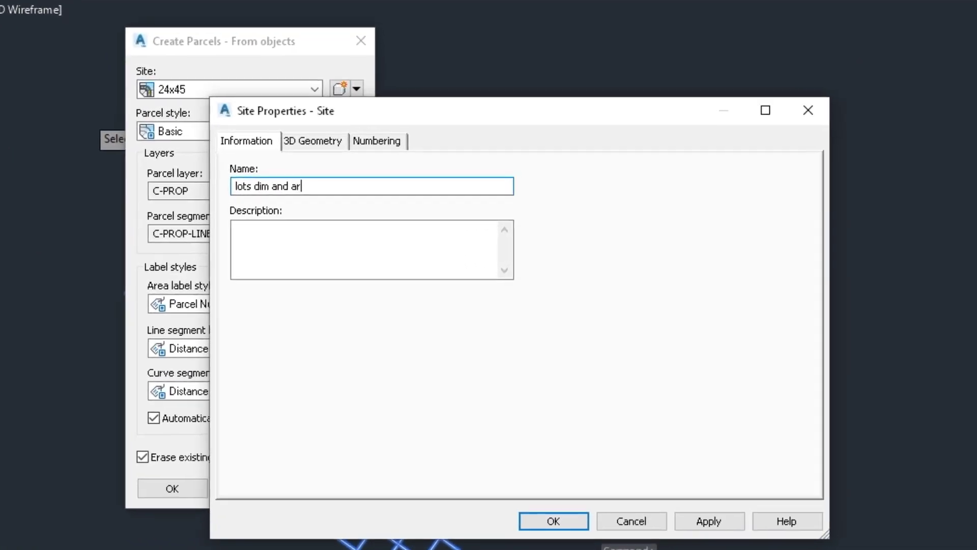
left_click(546, 519)
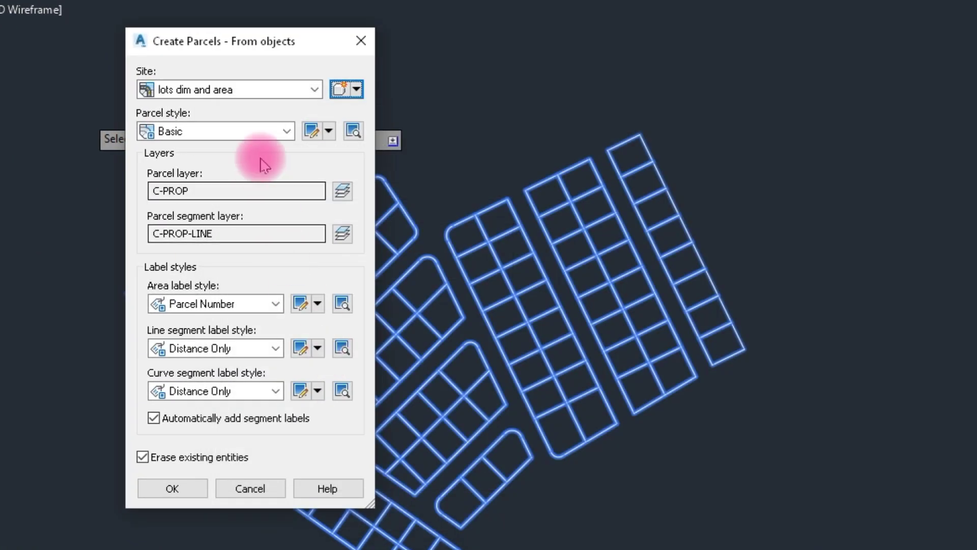
- Apply Basic parcel style, Area 1 area labels, segment1 line labels and Distance Only curve labels, then confirm
left_click(248, 132)
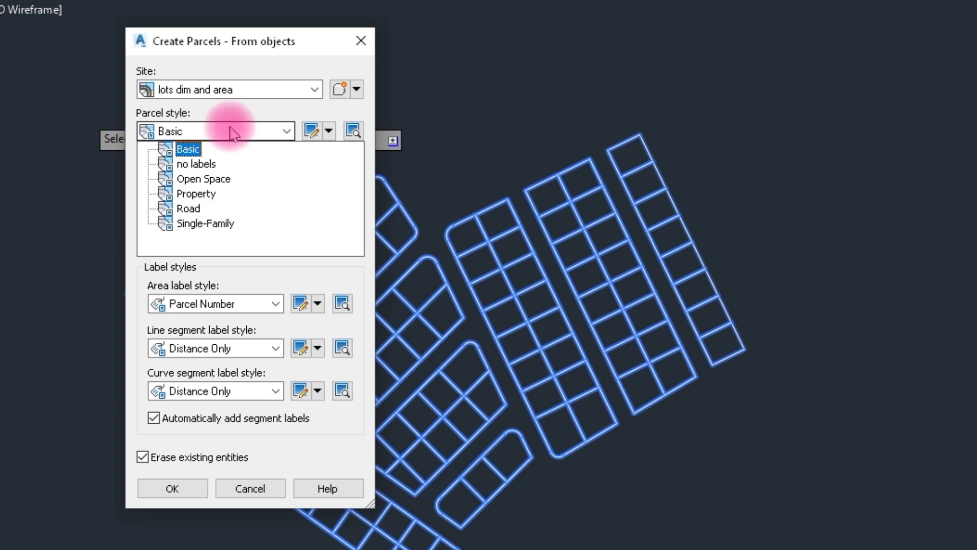
left_click(190, 149)
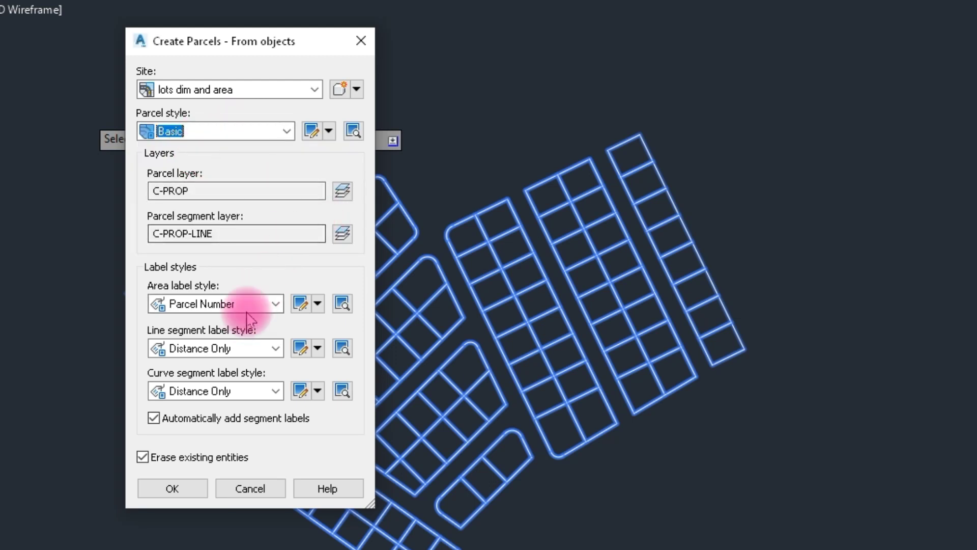
left_click(234, 303)
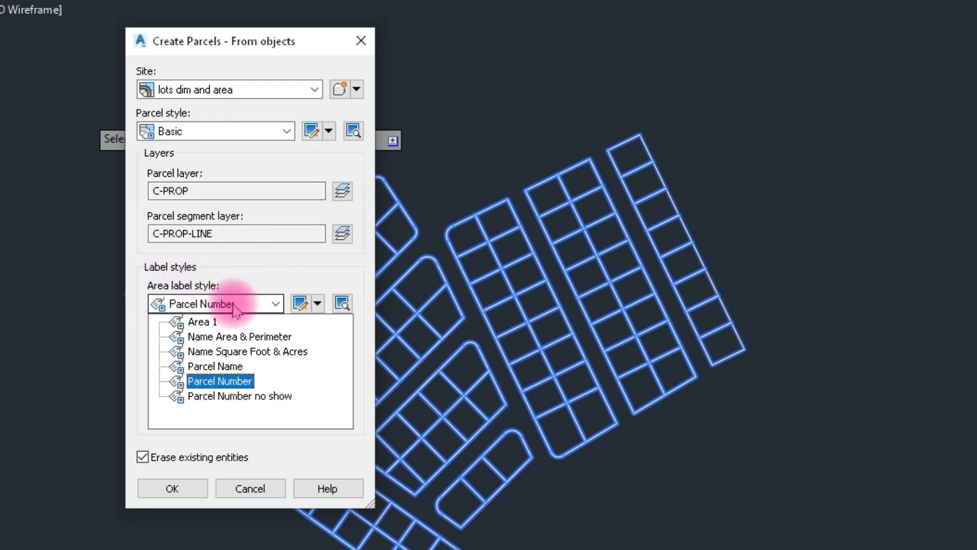
left_click(204, 325)
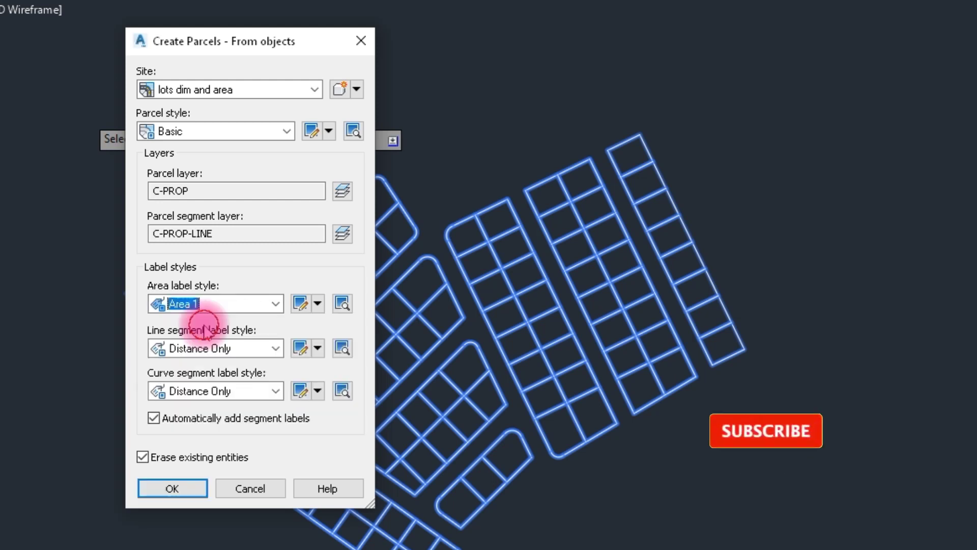
left_click(246, 351)
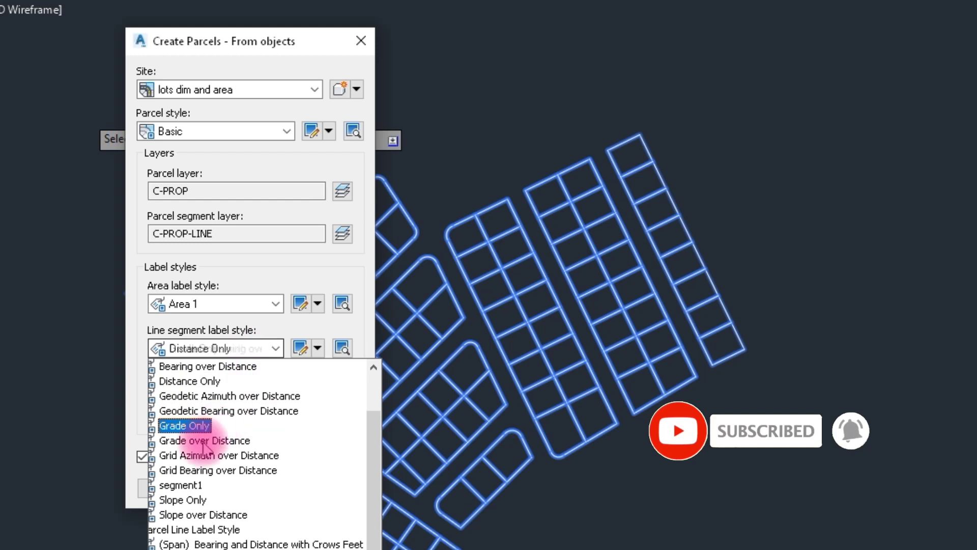
left_click(219, 484)
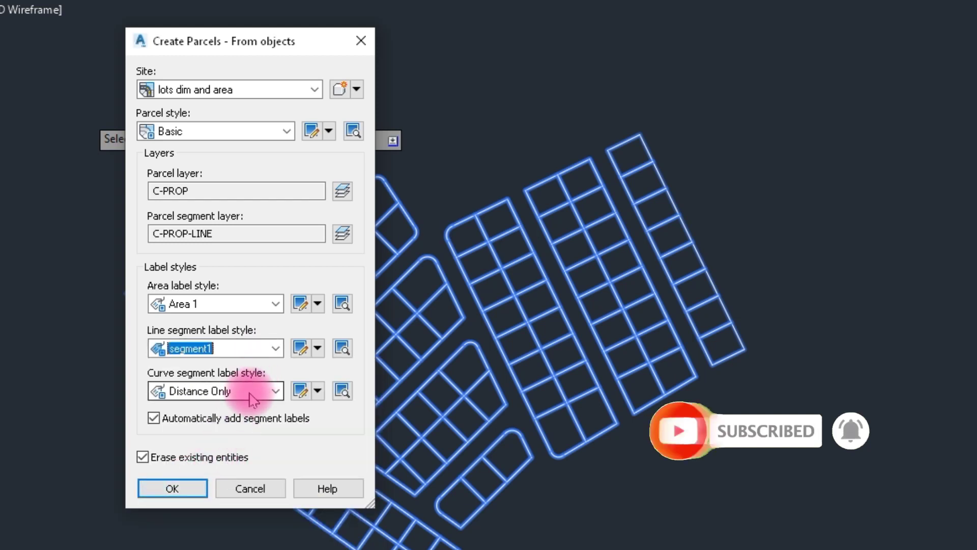
left_click(253, 400)
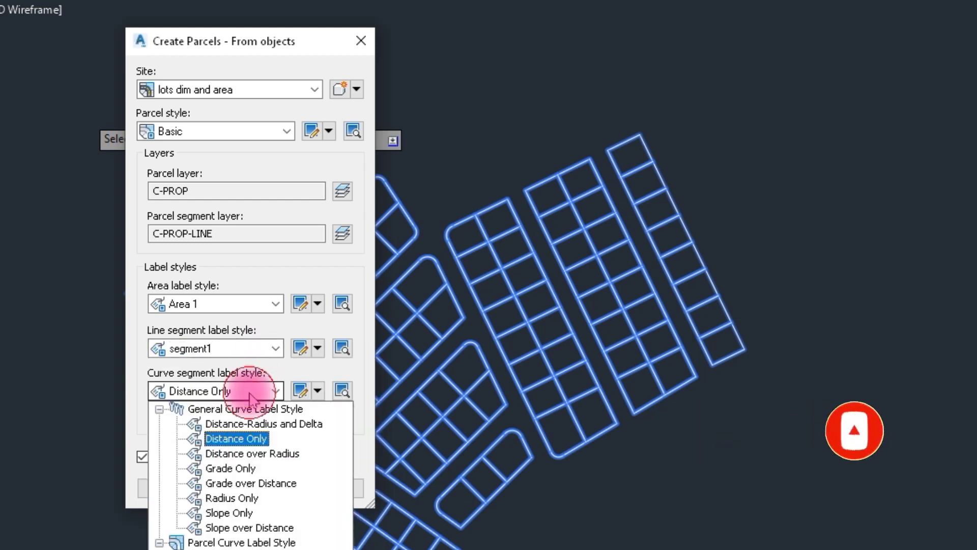
left_click(229, 440)
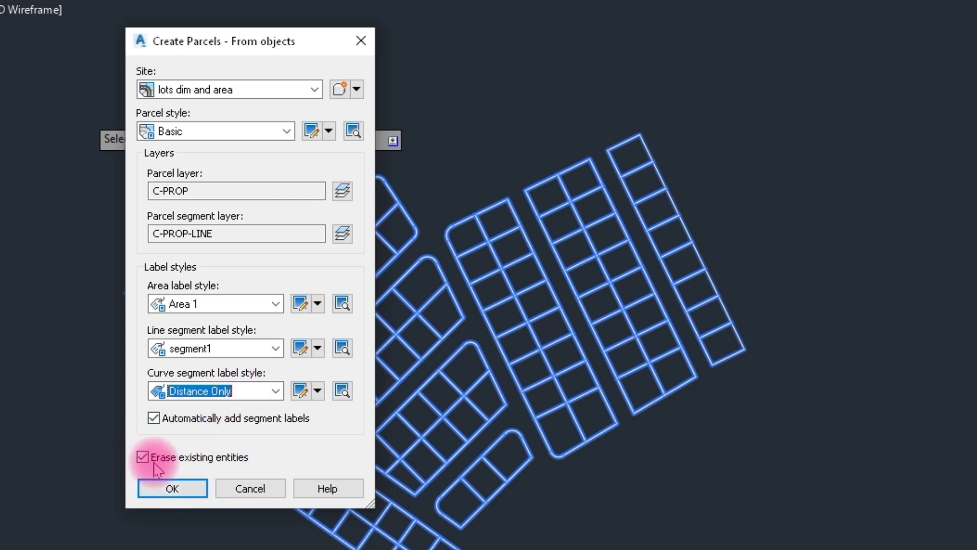
left_click(158, 485)
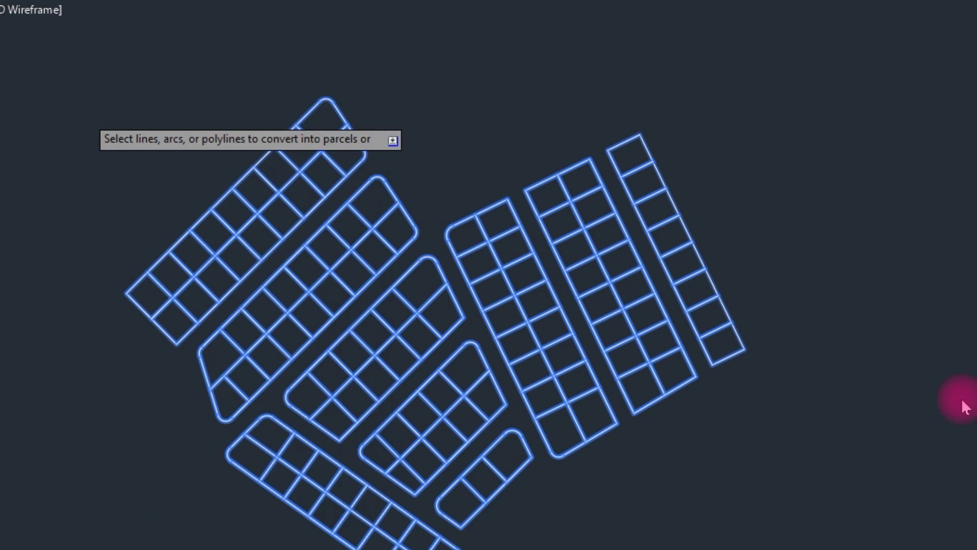
- Zoom and pan across the parcels to inspect the circled 120.00 areas and 30.00/36.00 side lengths
scroll(270, 218, "up", 8)
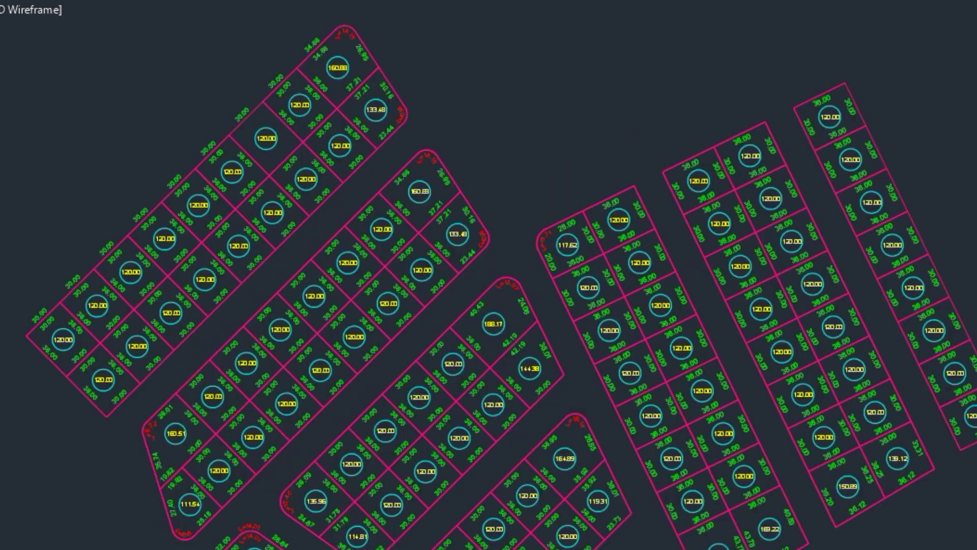
middle_click_drag(135, 198, 109, 7)
scroll(285, 285, "up", 5)
middle_click_drag(418, 521, 356, 385)
mouse_move(270, 418)
middle_mouse_down()
mouse_move(611, 341)
mouse_move(711, 225)
middle_mouse_up()
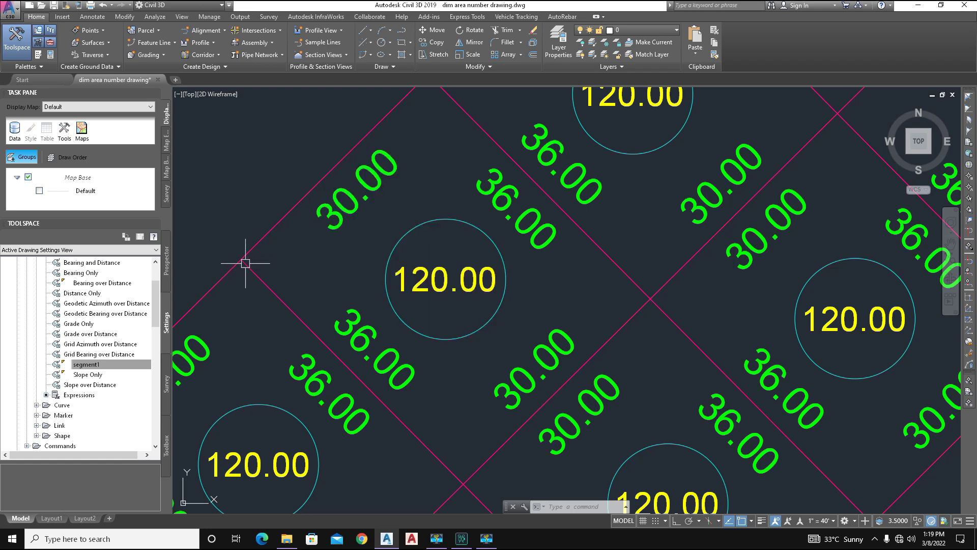
middle_click_drag(571, 306, 644, 251)
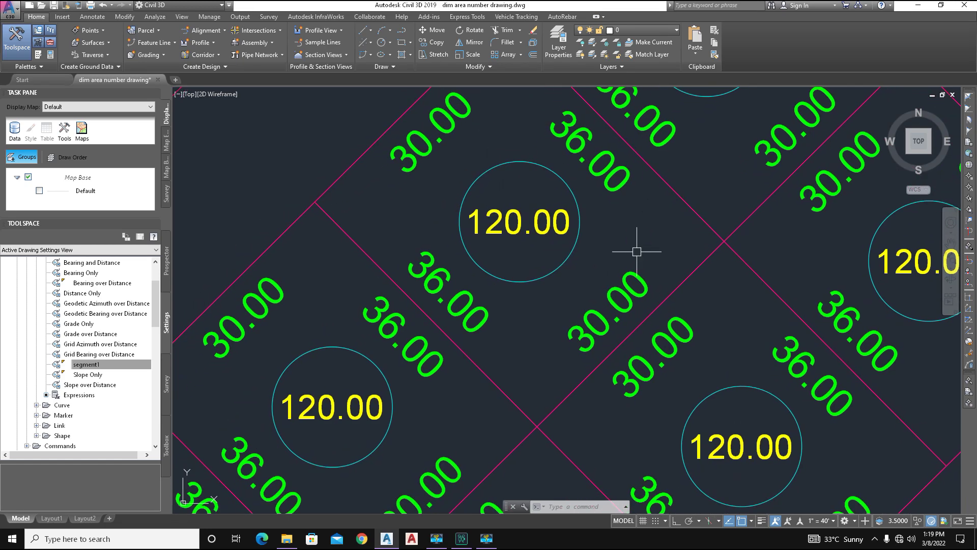
middle_click_drag(397, 405, 448, 364)
left_click(515, 535)
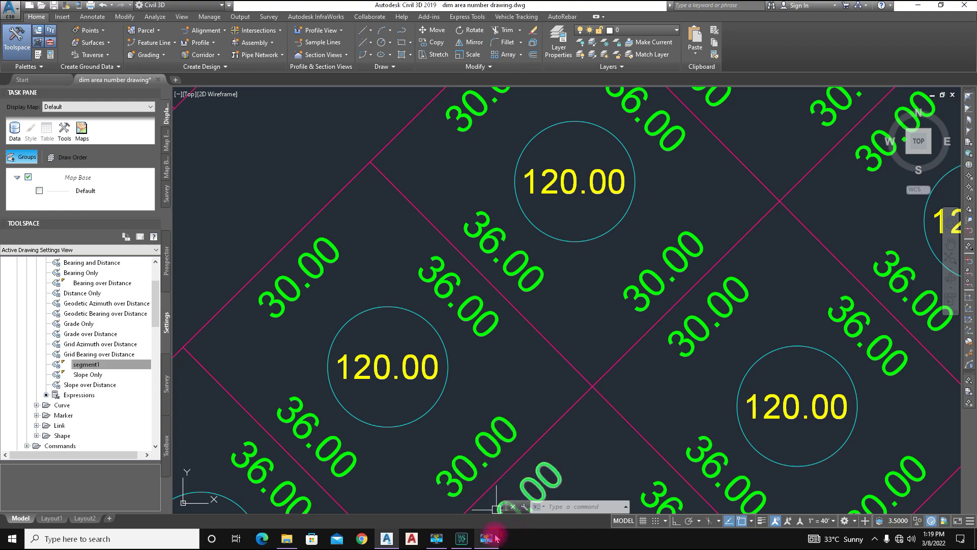